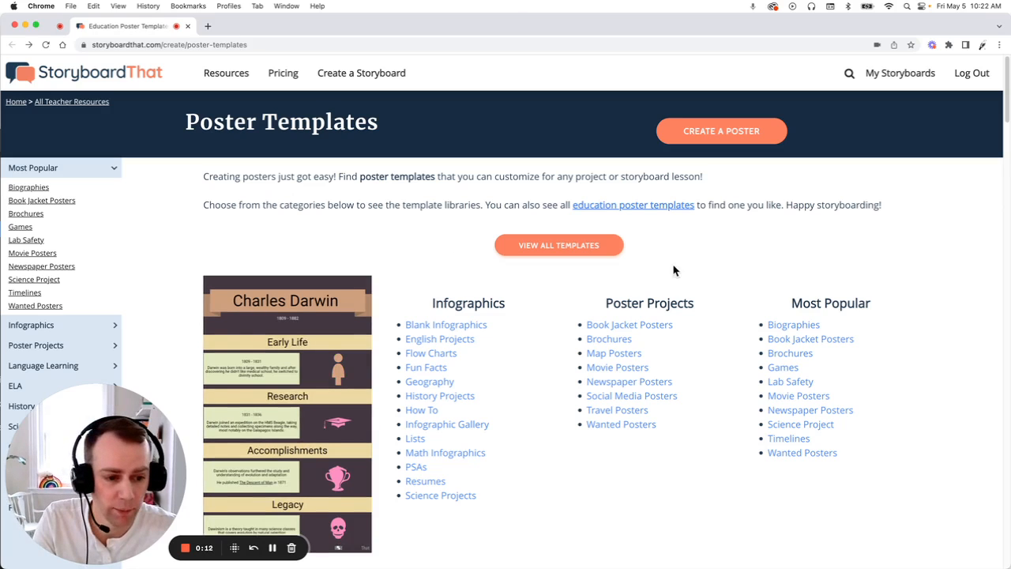
- Copy the pink-and-yellow biography poster template with the full-body silhouette and title the storyboard Poster 1
left_click(798, 326)
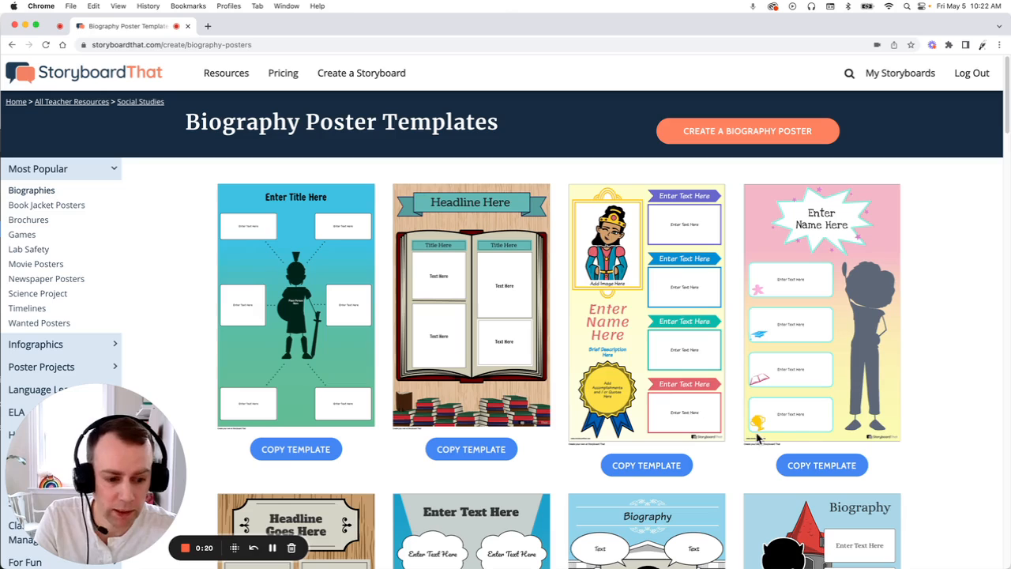
left_click(844, 467)
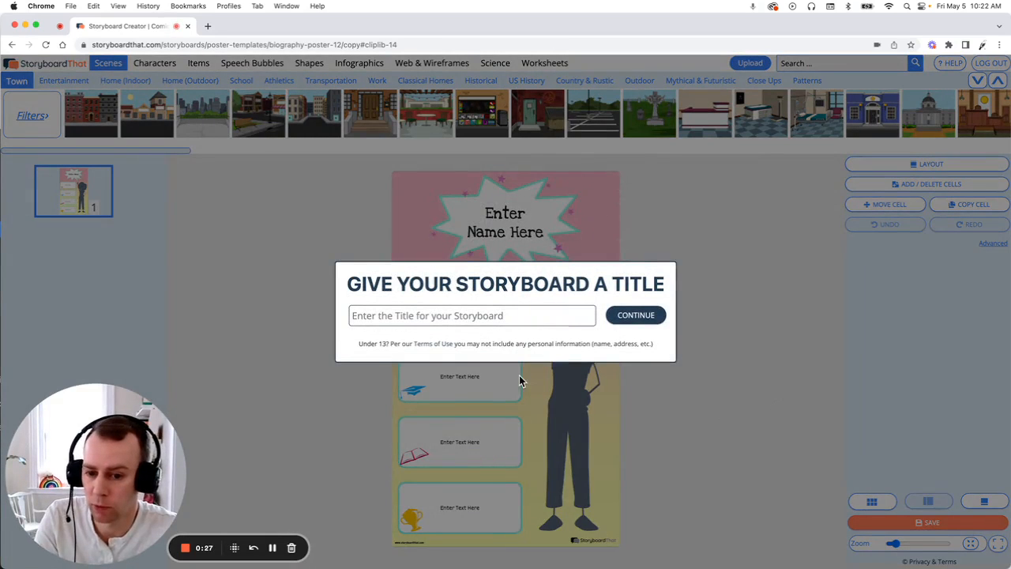
left_click(450, 320)
type("Poster")
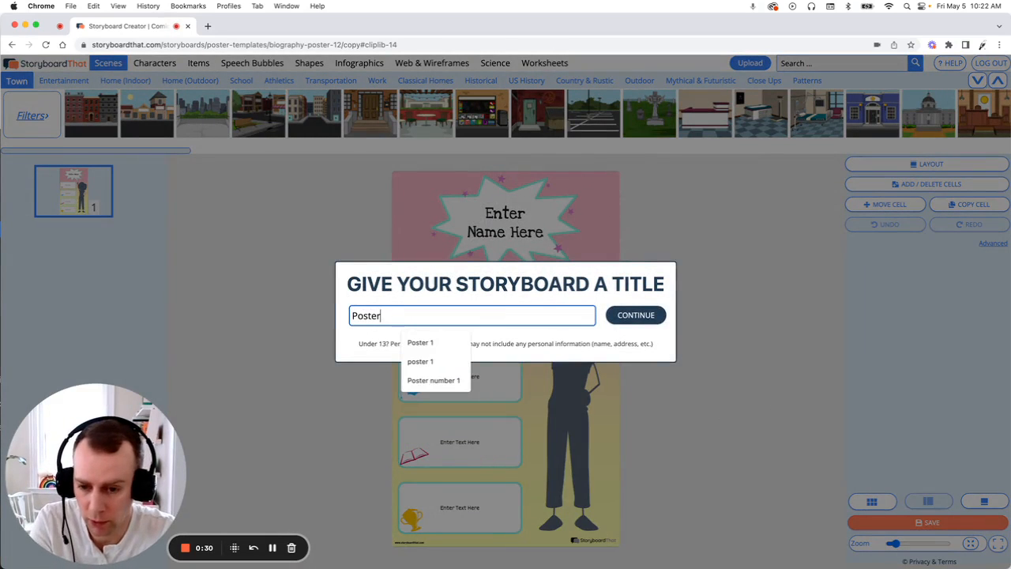
type(" 1")
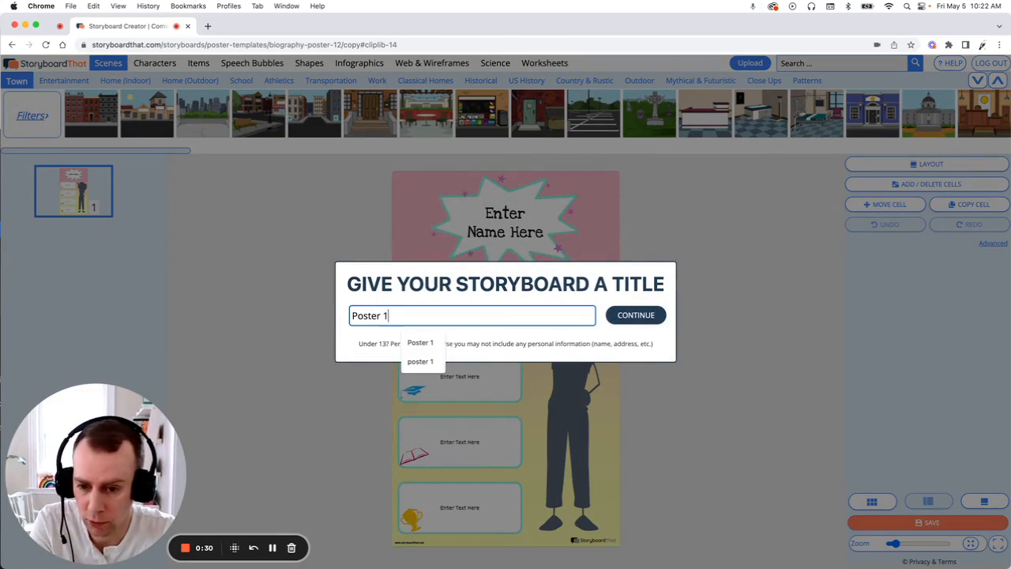
left_click(622, 316)
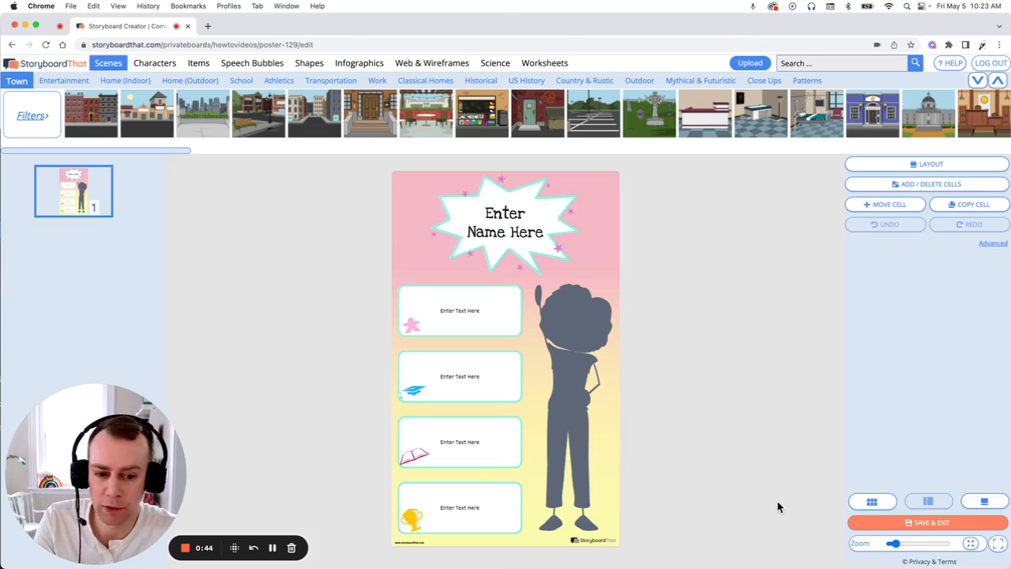
- Delete the grey figure silhouette beside the text boxes on the poster
left_click_drag(893, 544, 899, 544)
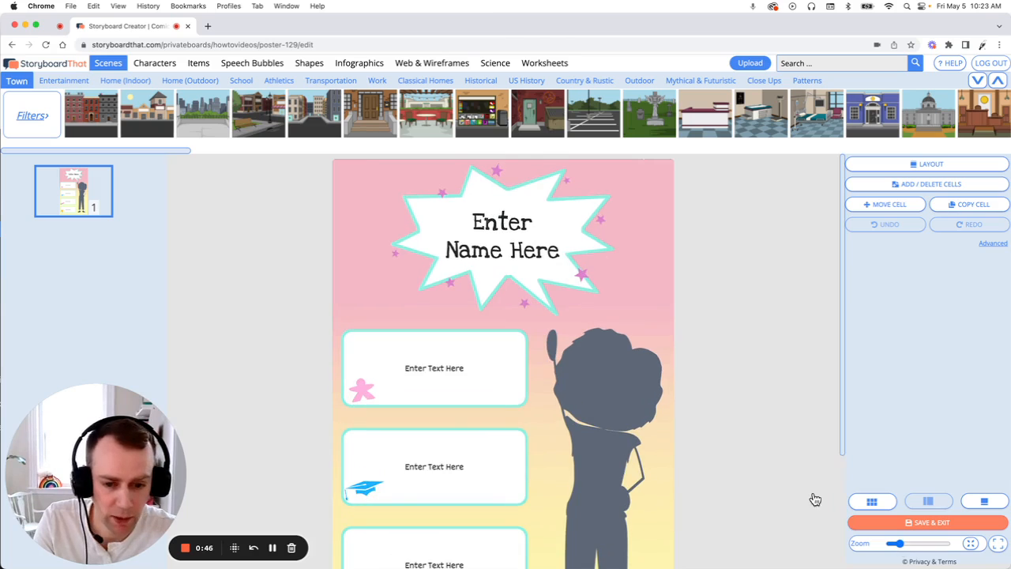
left_click(598, 374)
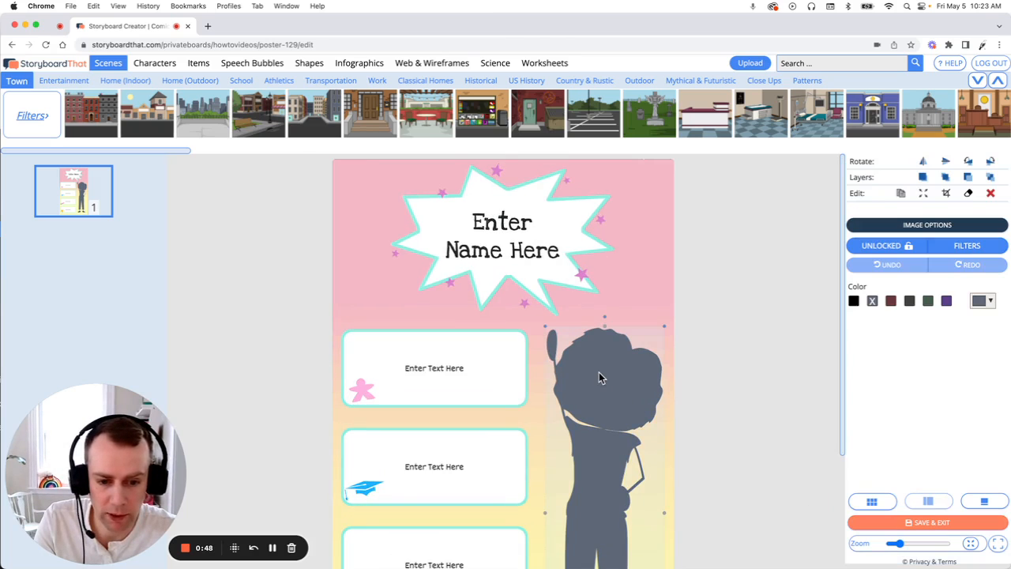
left_click(992, 194)
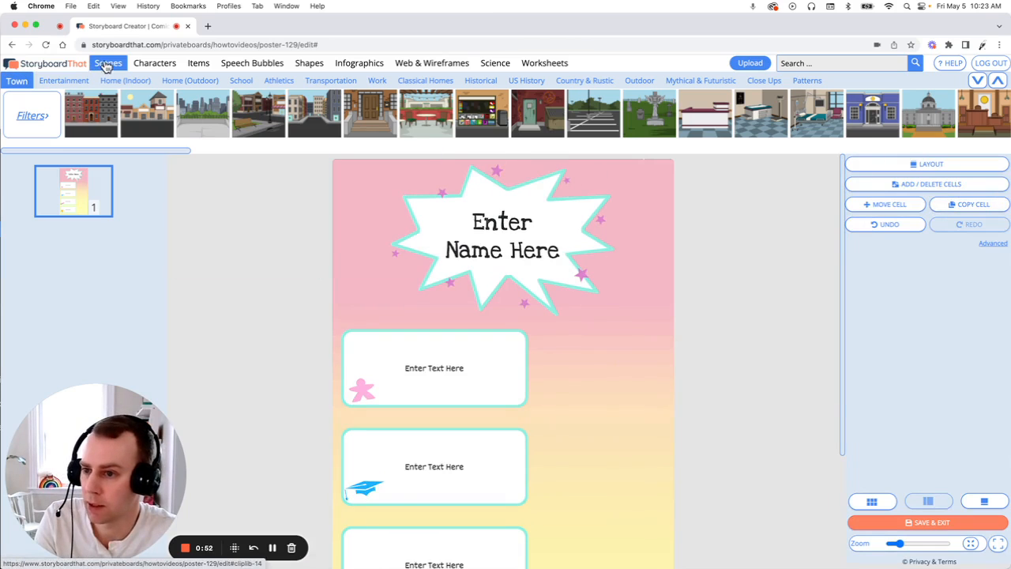
- Add the teen character in the black hoodie to the empty area beside the poster's text boxes
left_click(154, 63)
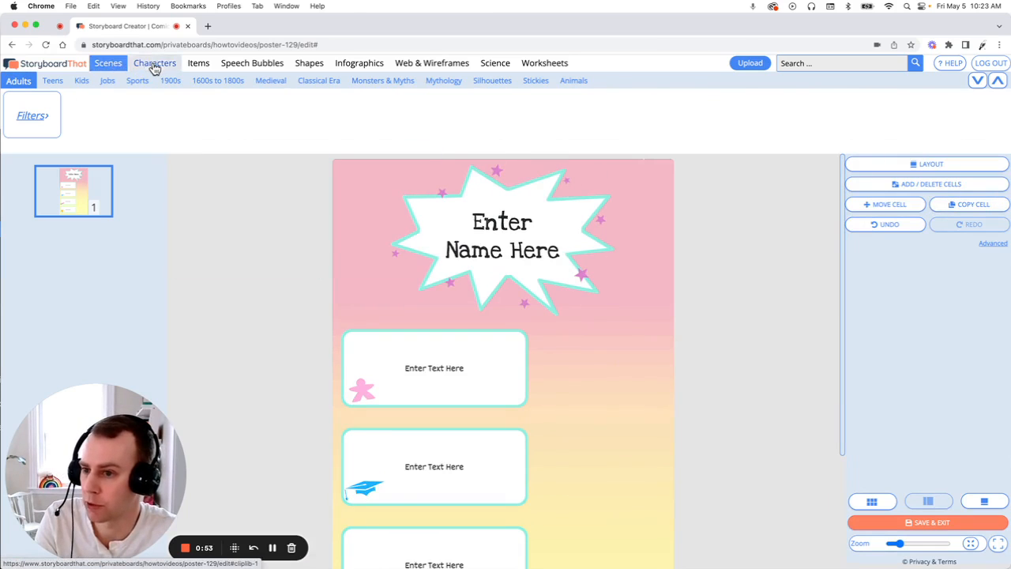
left_click(51, 81)
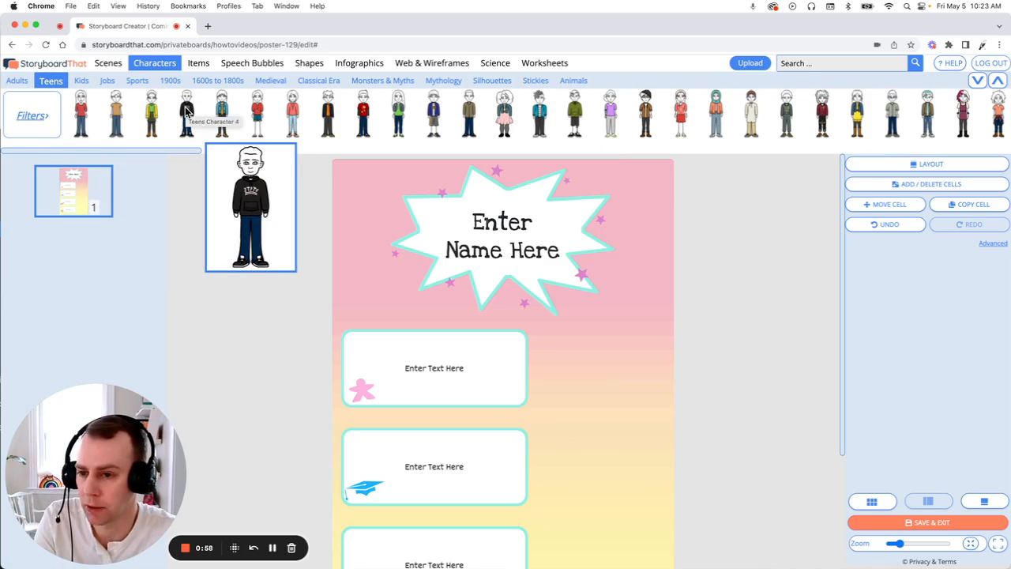
left_click_drag(186, 113, 638, 486)
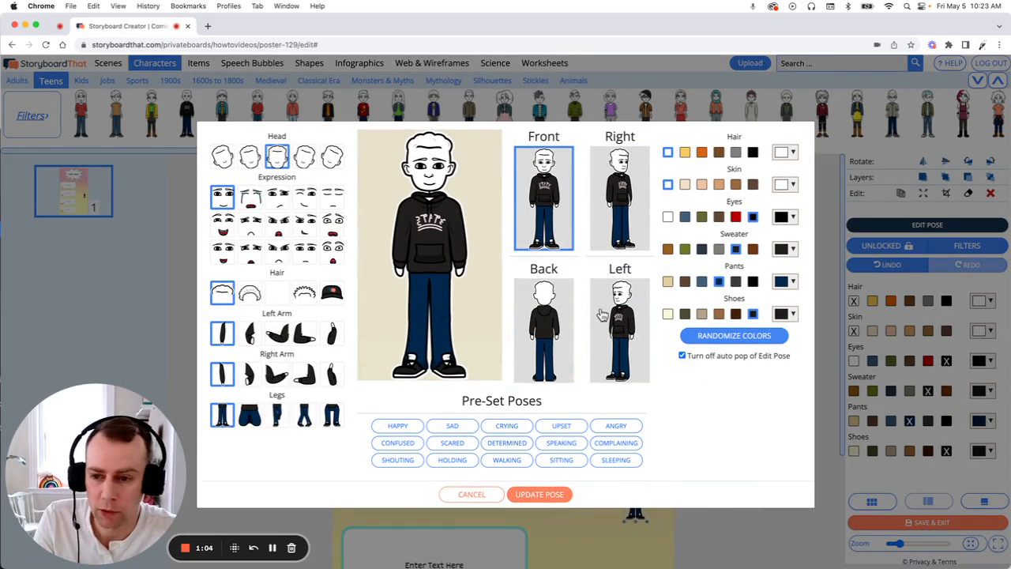
- Pose the character in the Left view with the left arm bent across the body and the right arm raised
left_click(621, 324)
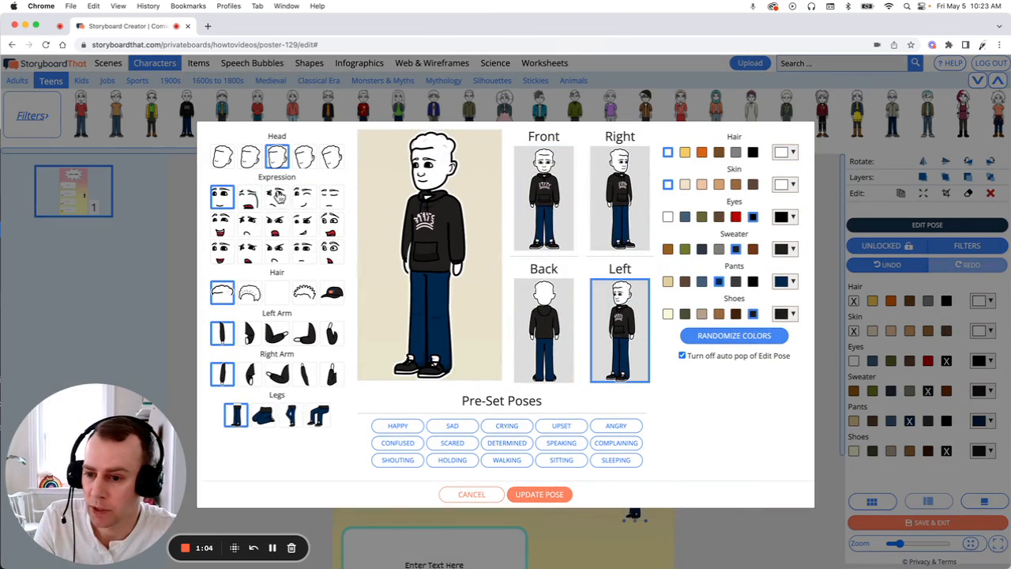
left_click(308, 335)
left_click(304, 378)
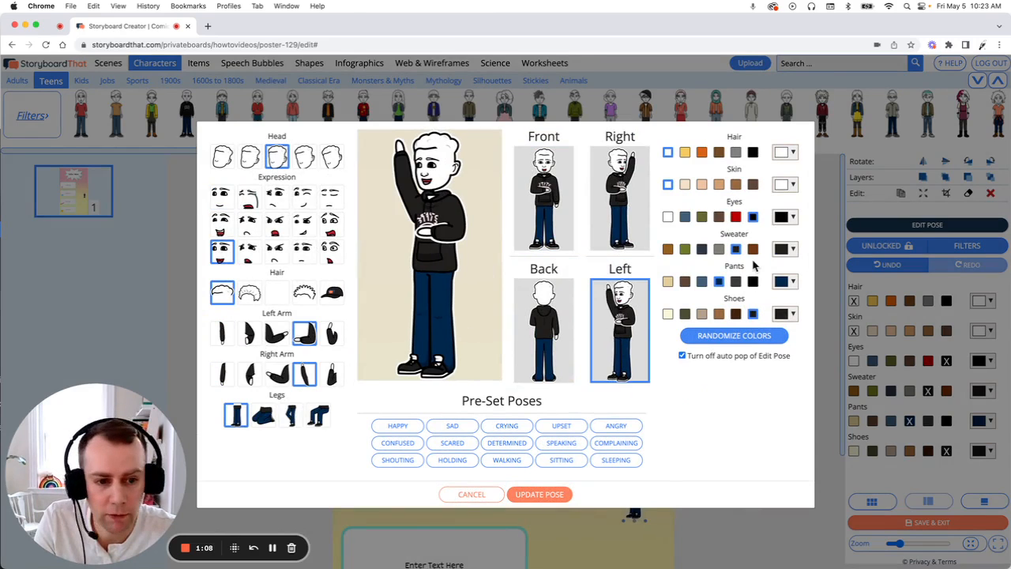
- Give the character black hair, brown skin and a grey sweater, and apply the updated pose
left_click(752, 152)
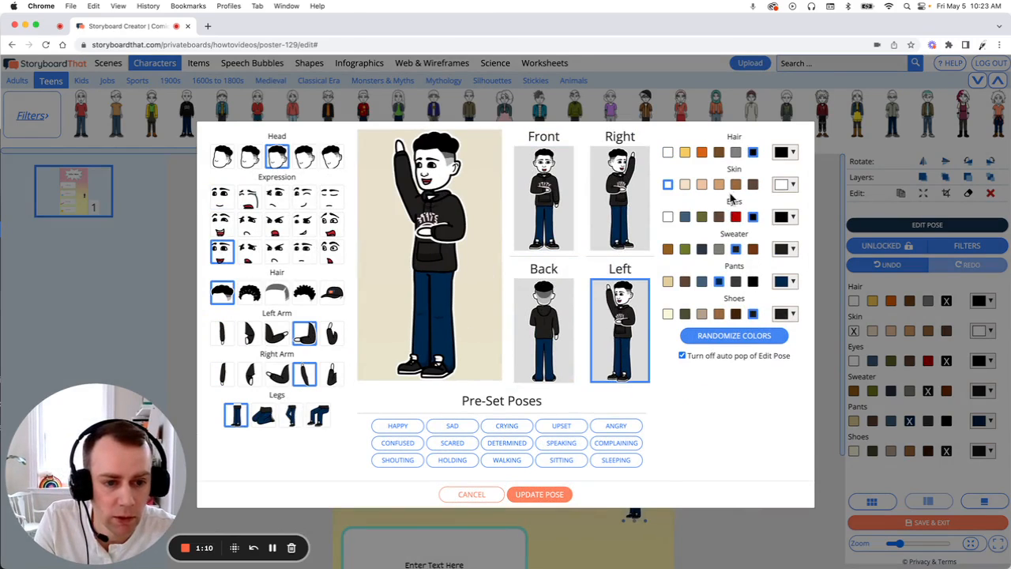
left_click(735, 185)
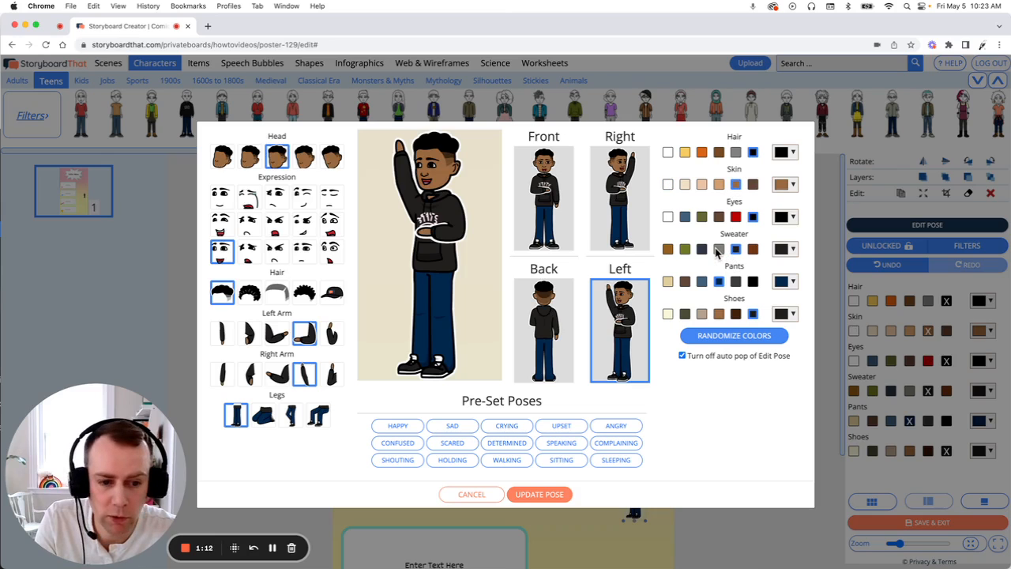
left_click(718, 250)
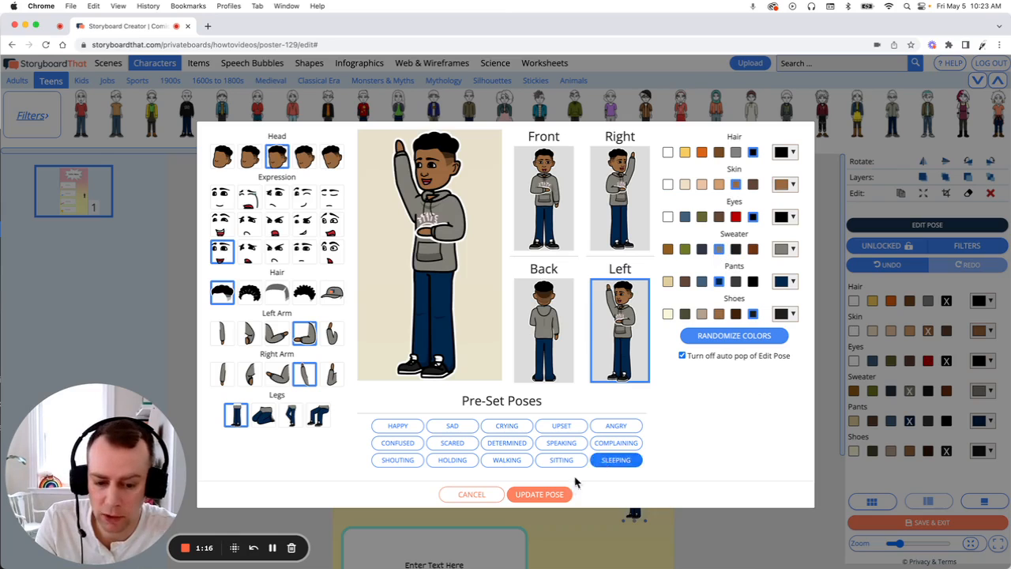
left_click(555, 494)
- Move the teen character to the poster's lower right and enlarge him to fill the space beside the text boxes
scroll(553, 476, "down", 3)
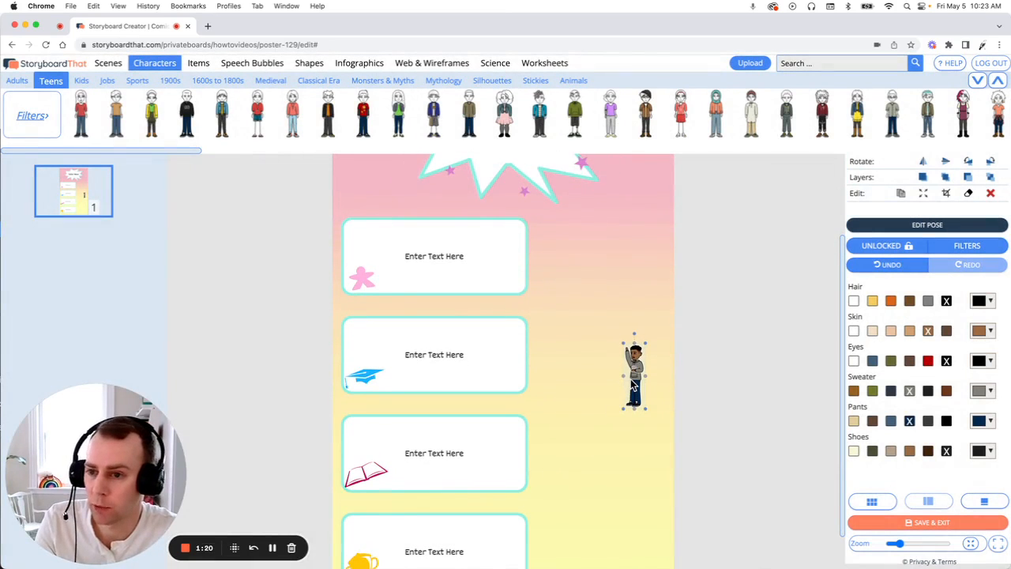
left_click_drag(631, 378, 643, 492)
scroll(622, 474, "down", 1)
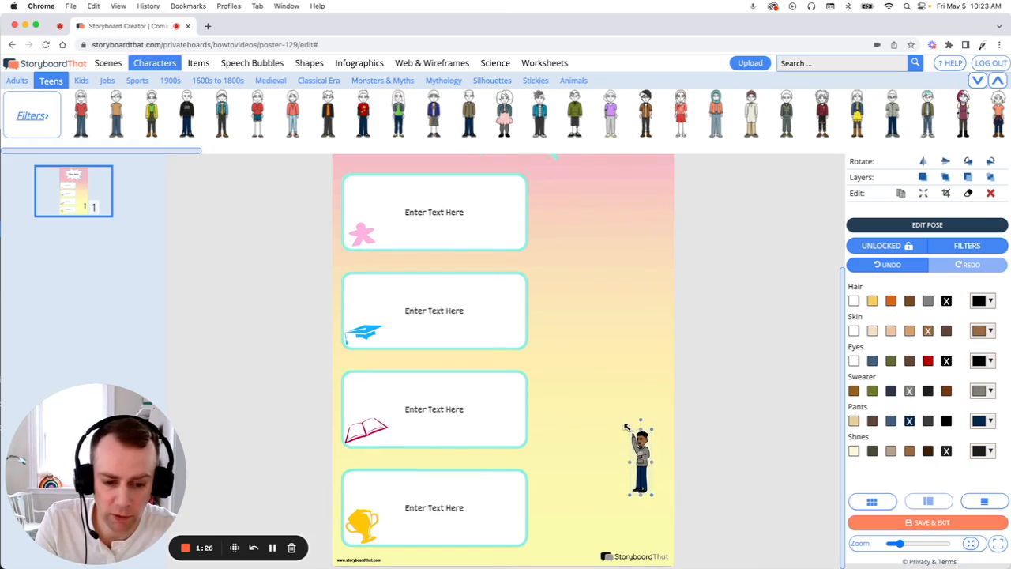
left_click_drag(626, 428, 455, 203)
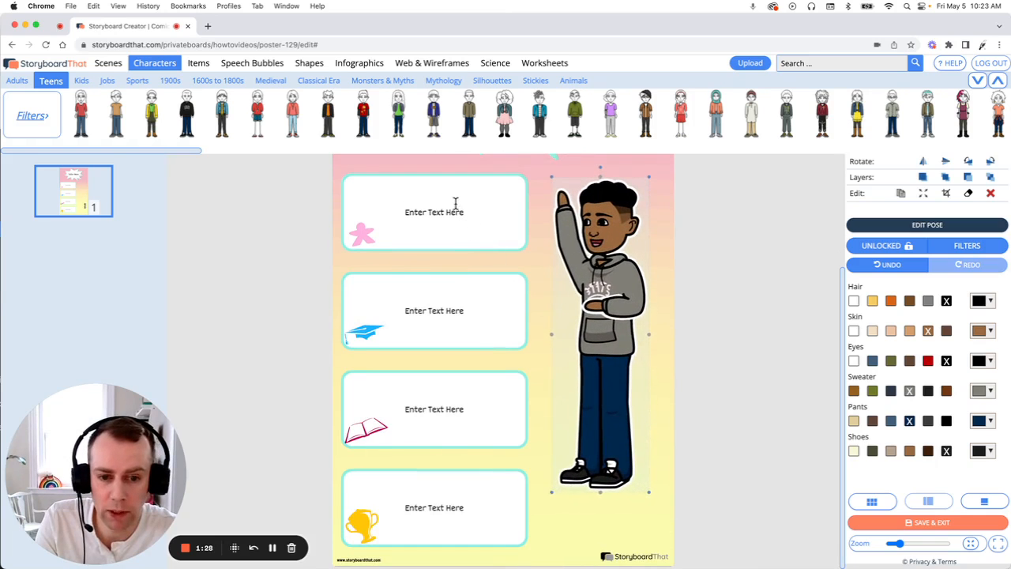
left_click_drag(596, 234, 613, 285)
left_click(732, 284)
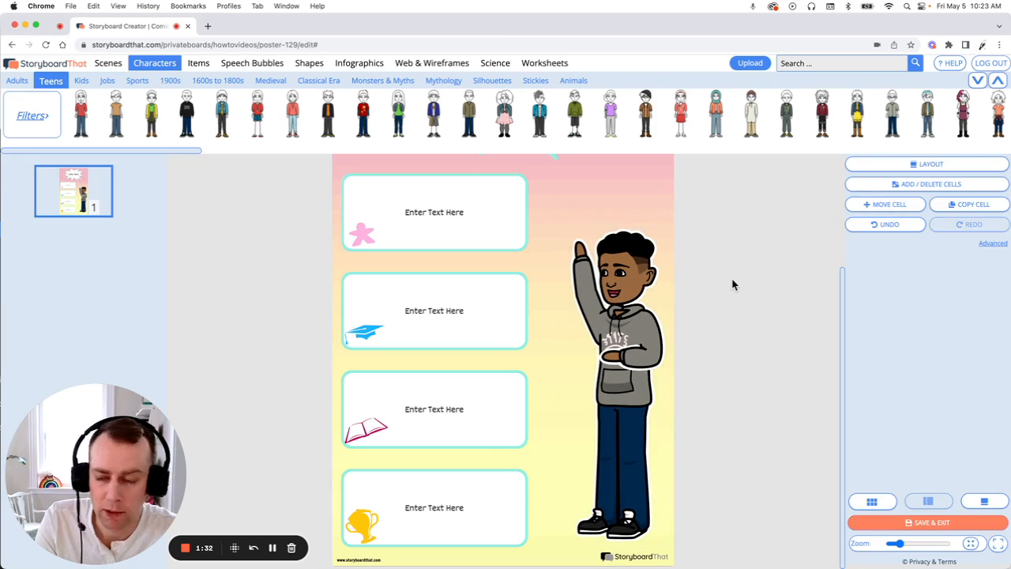
- Search the art library for cello and place the cello on the poster beside the character's feet
left_click(198, 65)
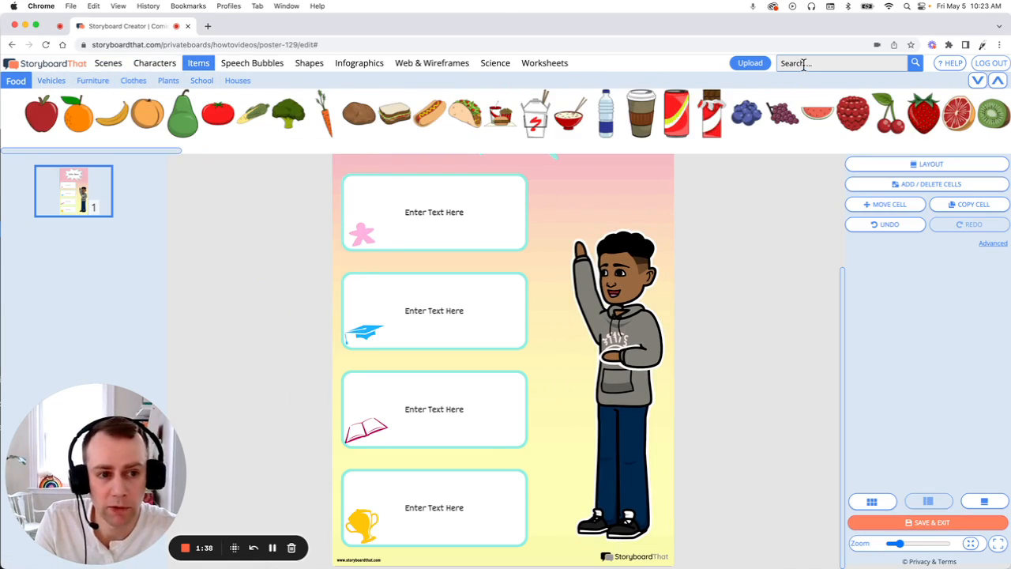
left_click(829, 66)
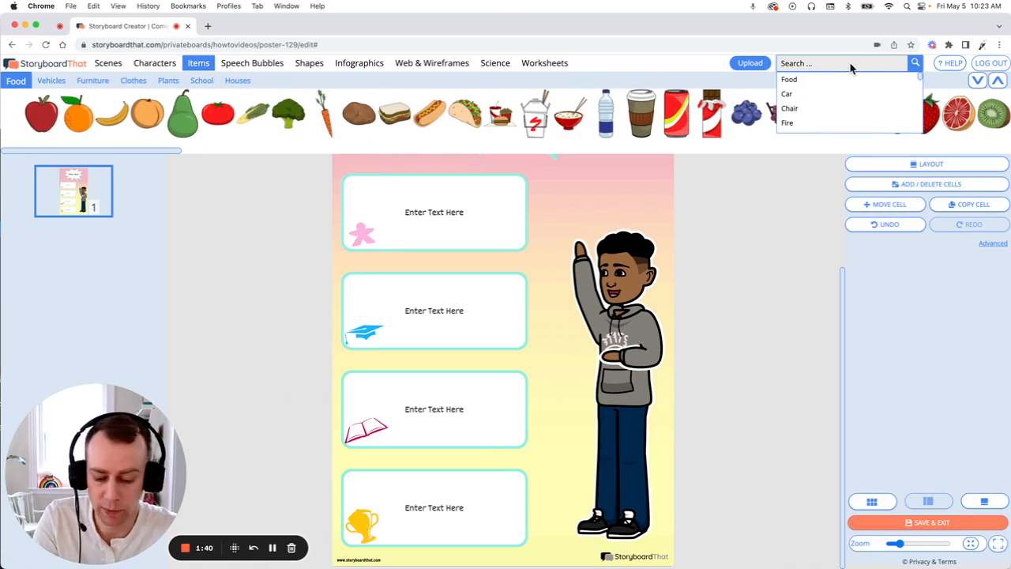
type("cello")
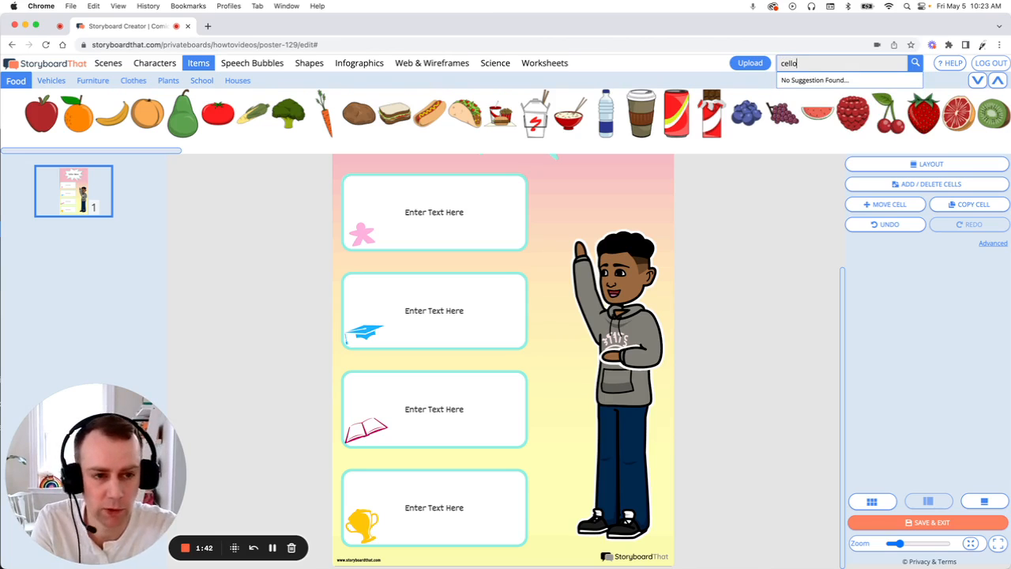
key("Return")
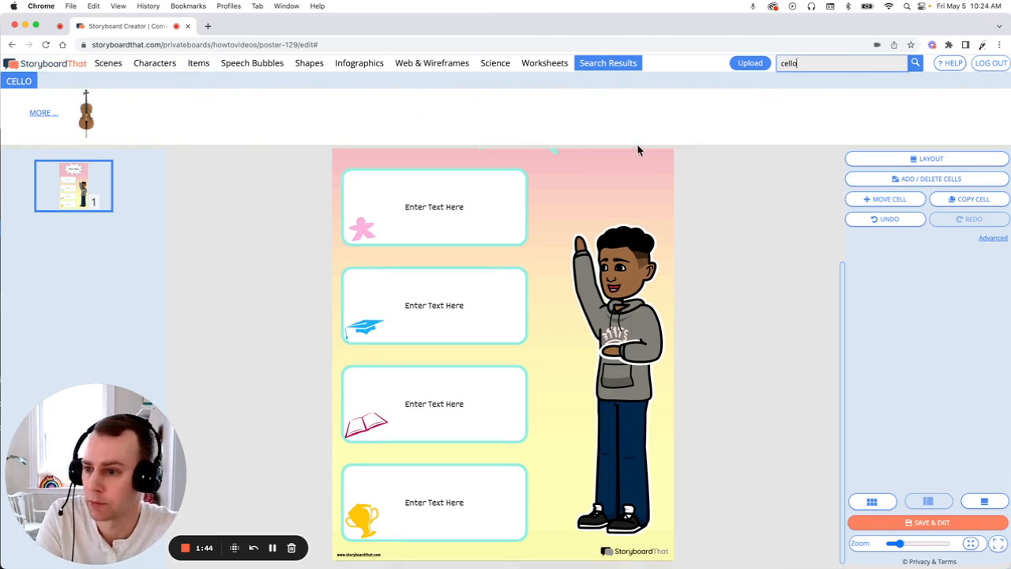
mouse_move(78, 108)
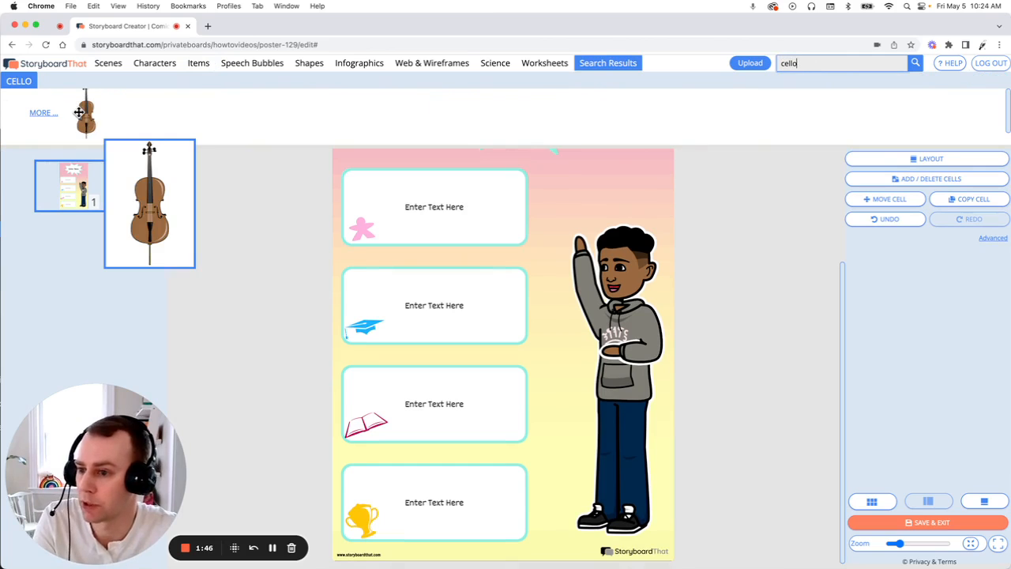
left_click_drag(79, 112, 557, 484)
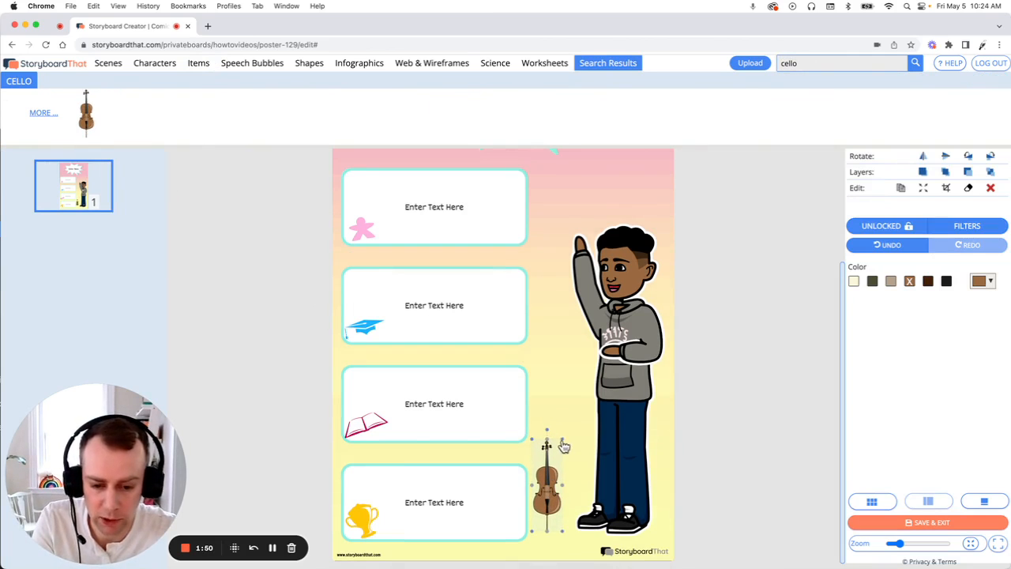
- Enlarge the cello to about the character's height, tilt it slightly toward his raised hand, and recolour it dark brown
left_click_drag(563, 442, 669, 224)
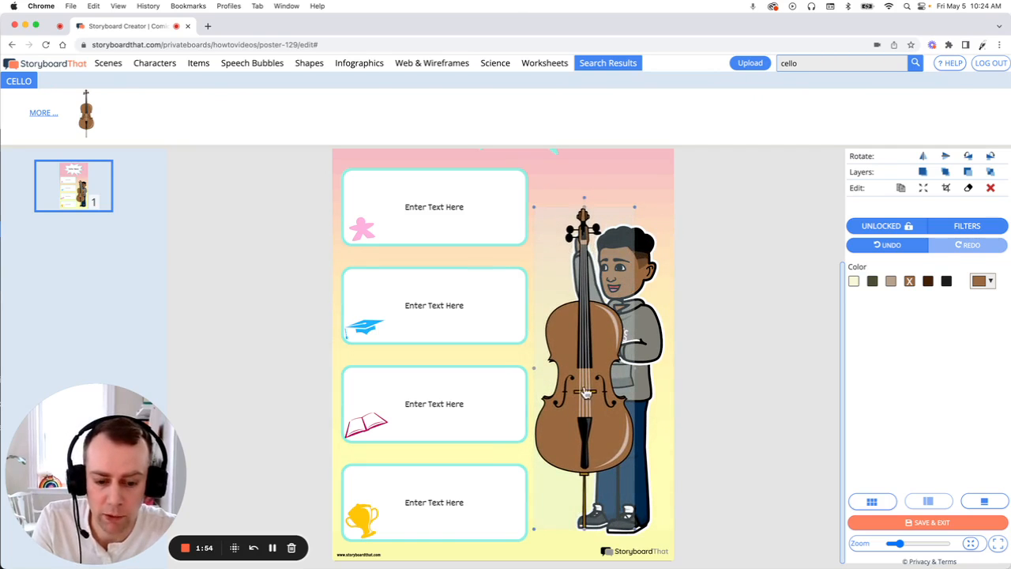
left_click_drag(585, 392, 572, 394)
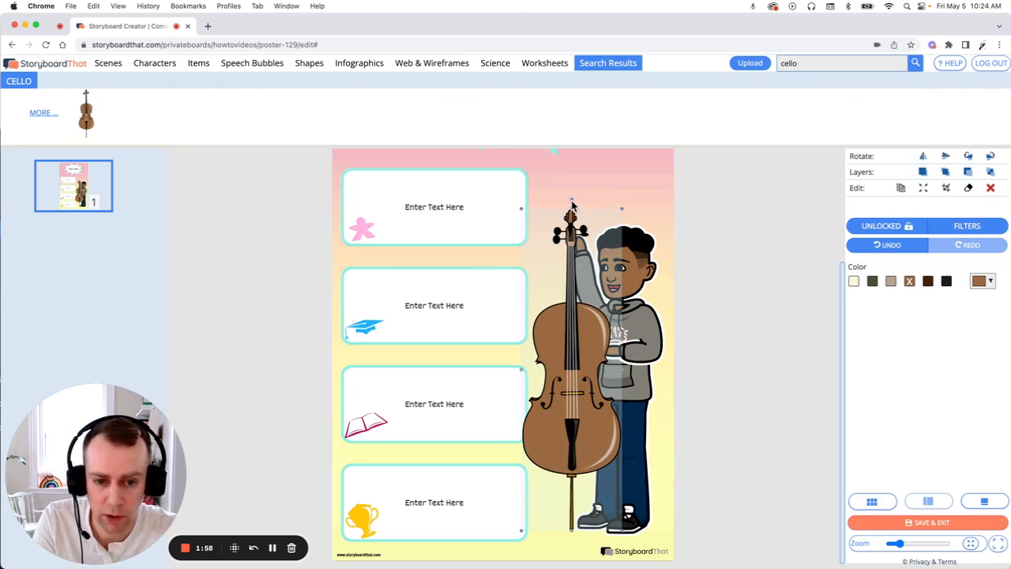
left_click_drag(573, 205, 580, 242)
left_click_drag(585, 325, 581, 326)
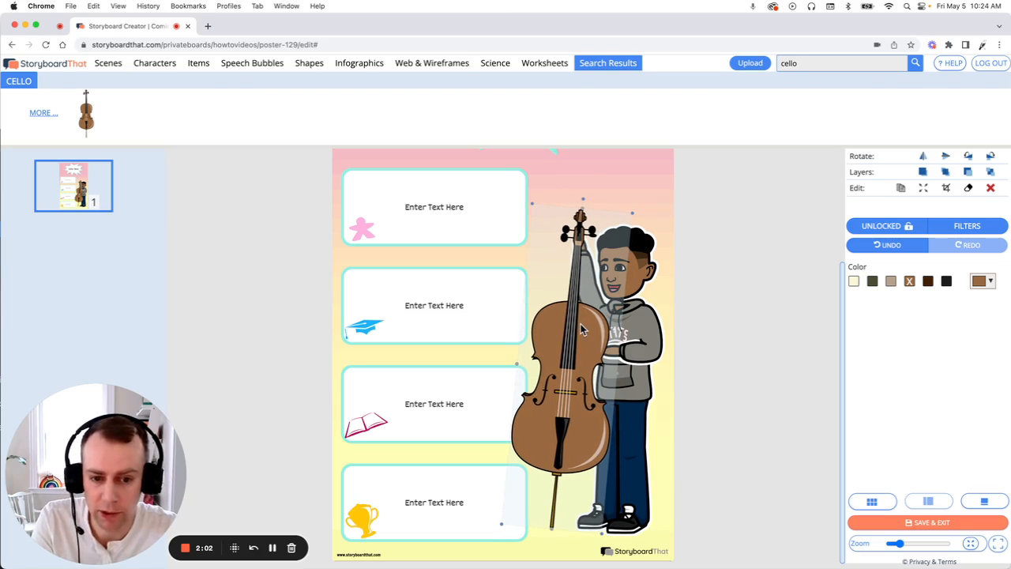
left_click(928, 282)
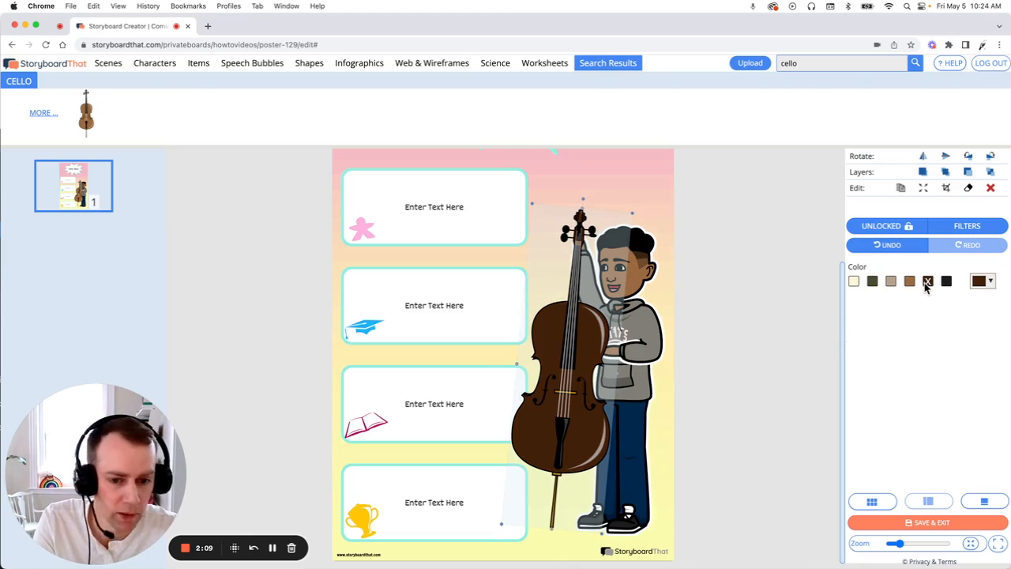
left_click(746, 270)
- Recolour the poster's gradient background to orange and white, and delete that background
scroll(698, 249, "up", 3)
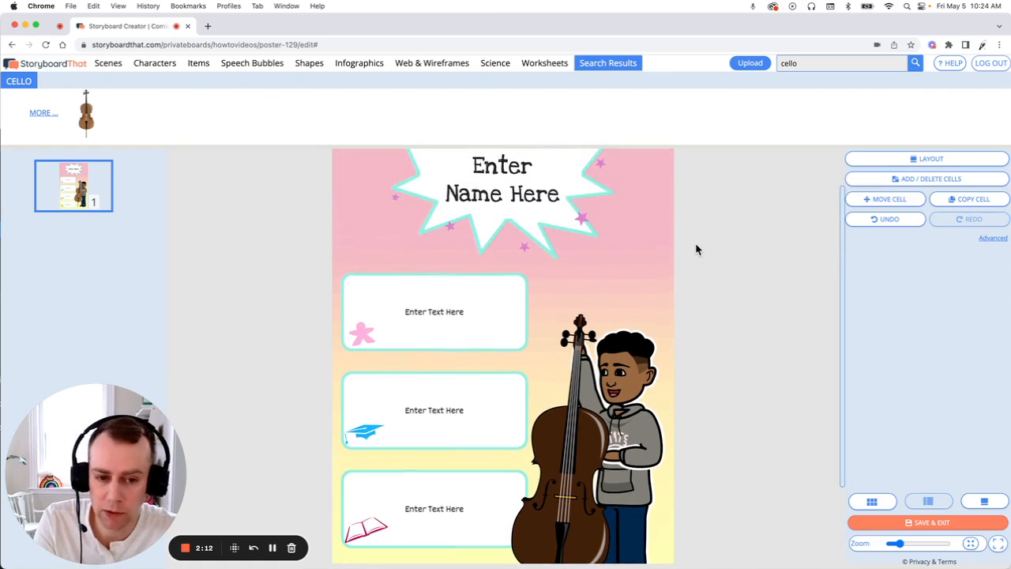
left_click(657, 241)
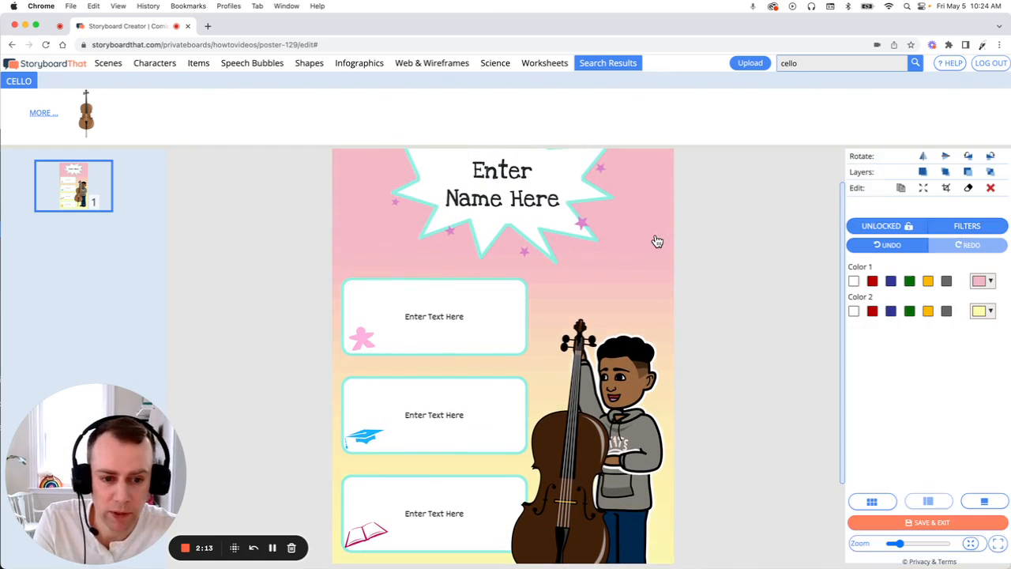
left_click(927, 282)
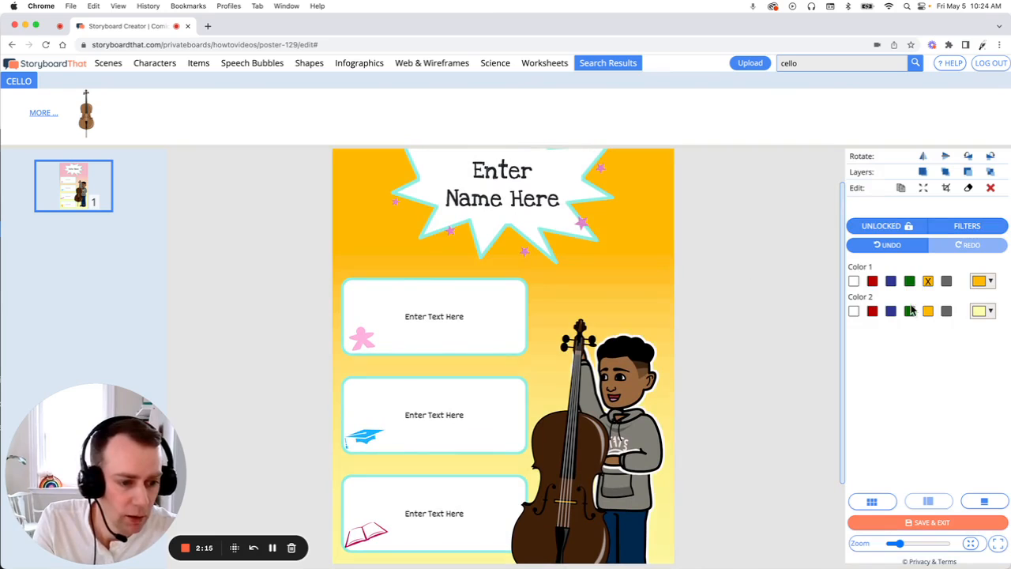
left_click(854, 312)
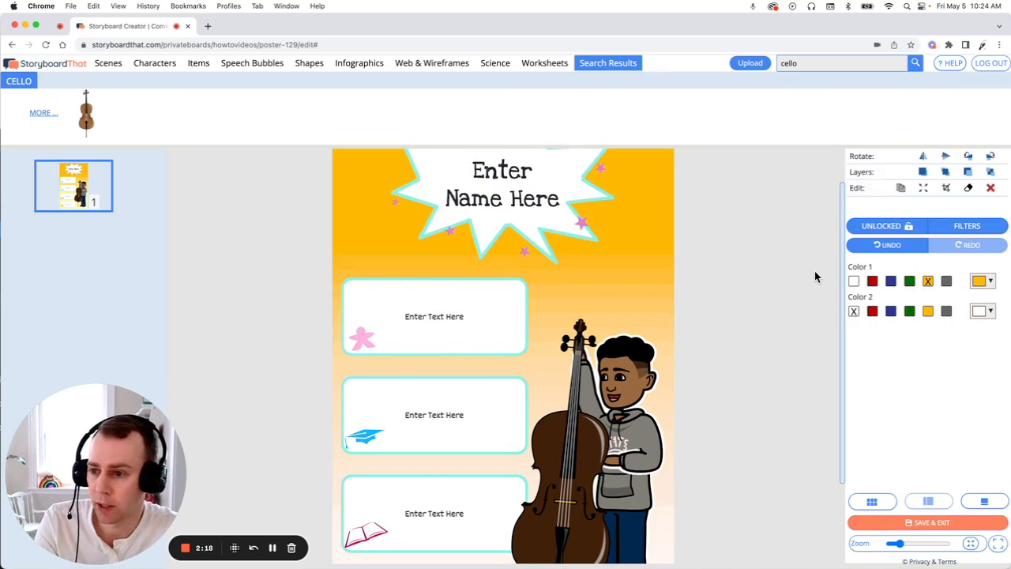
left_click(992, 189)
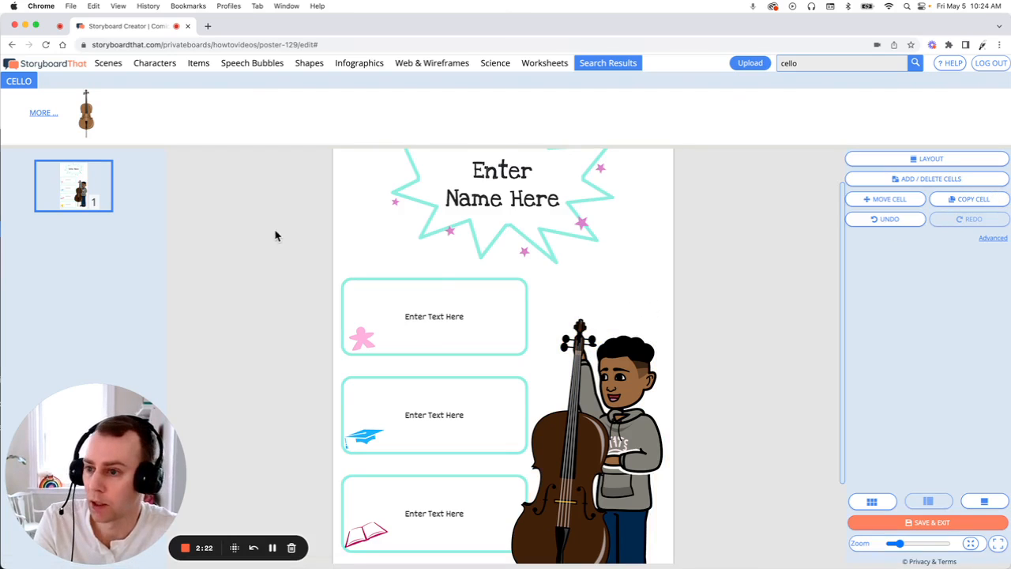
- Find the music notes pattern among the patterned scenes and place it on the poster
left_click(108, 64)
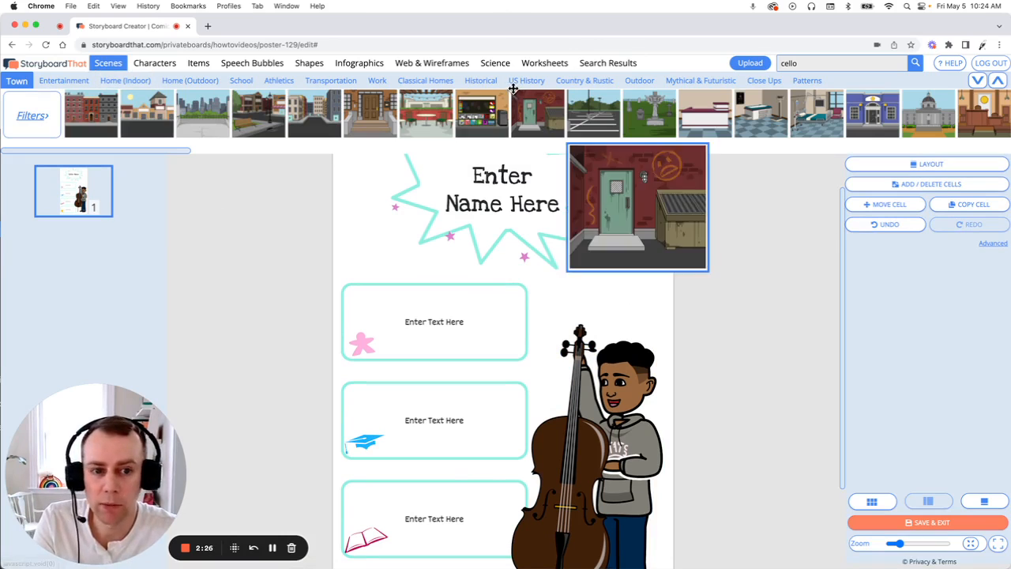
left_click(808, 82)
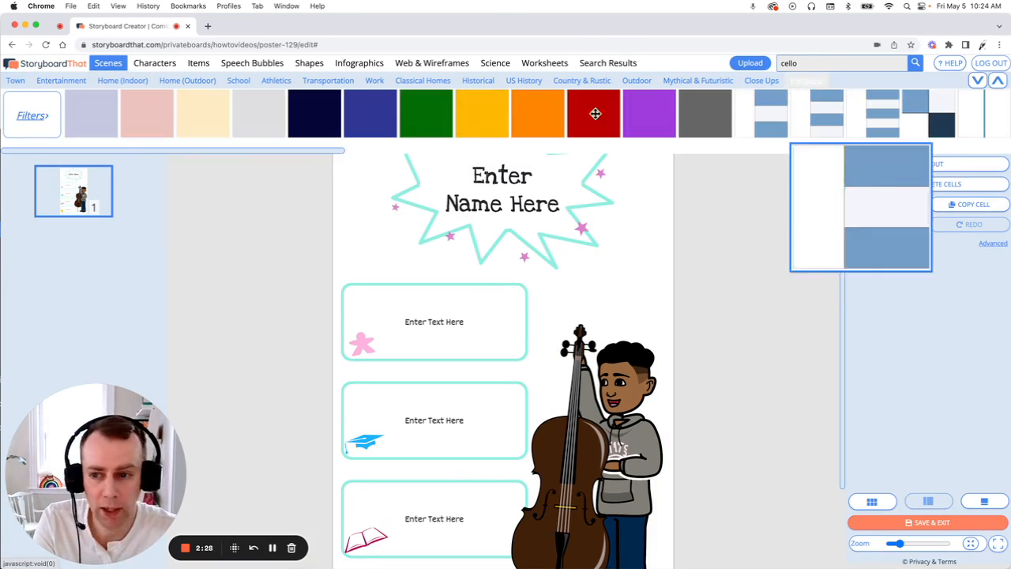
left_click_drag(157, 151, 584, 157)
mouse_move(663, 117)
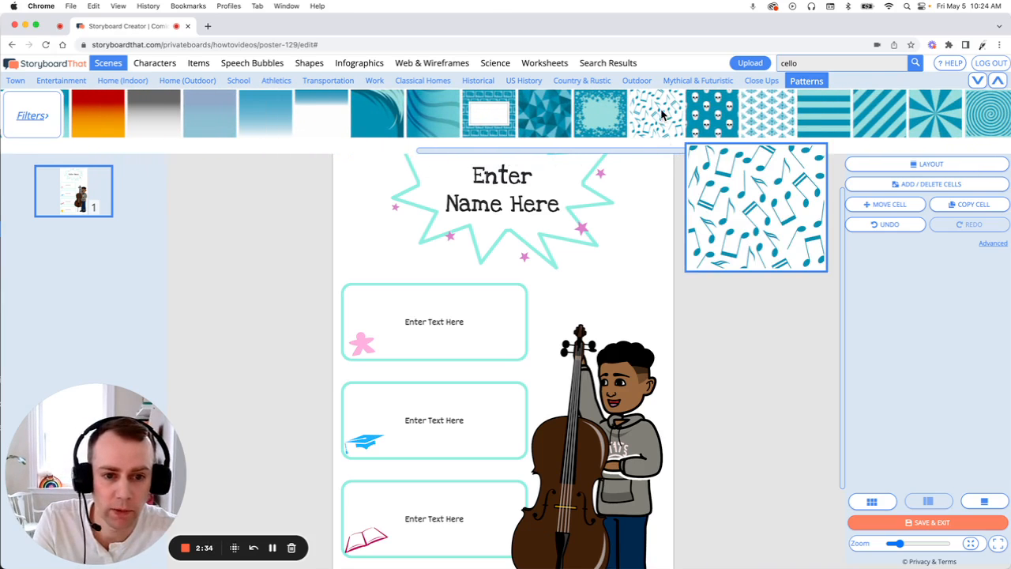
left_click_drag(664, 117, 447, 290)
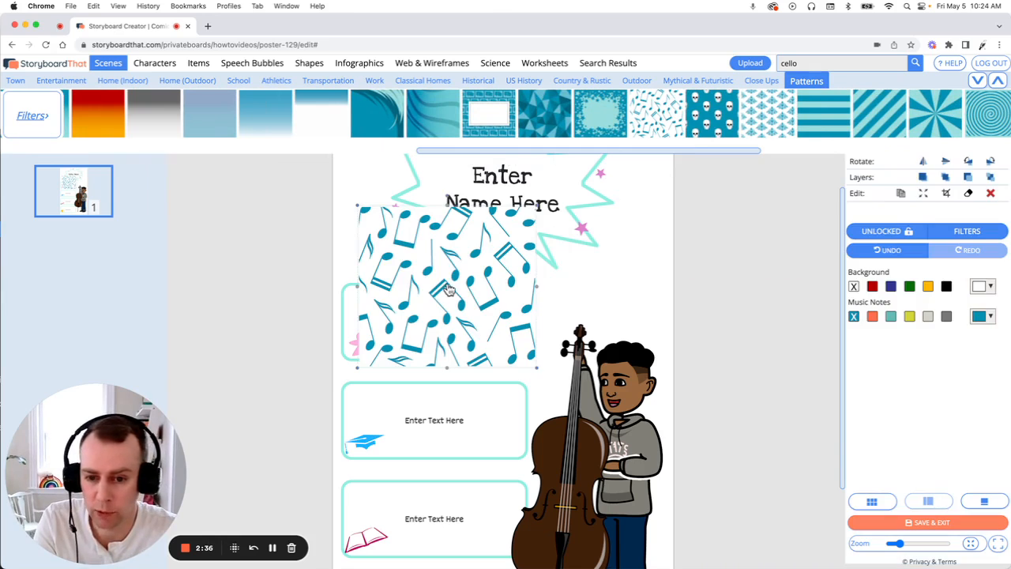
- Stretch the music notes pattern over the whole poster with the Crop-to-Fill option and send it behind all other elements
left_click(923, 193)
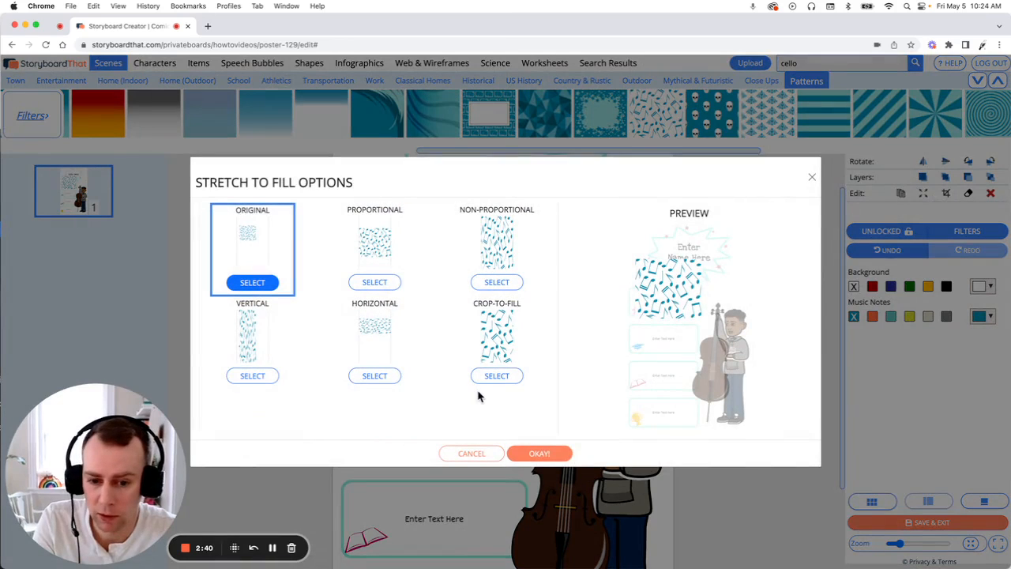
left_click(493, 378)
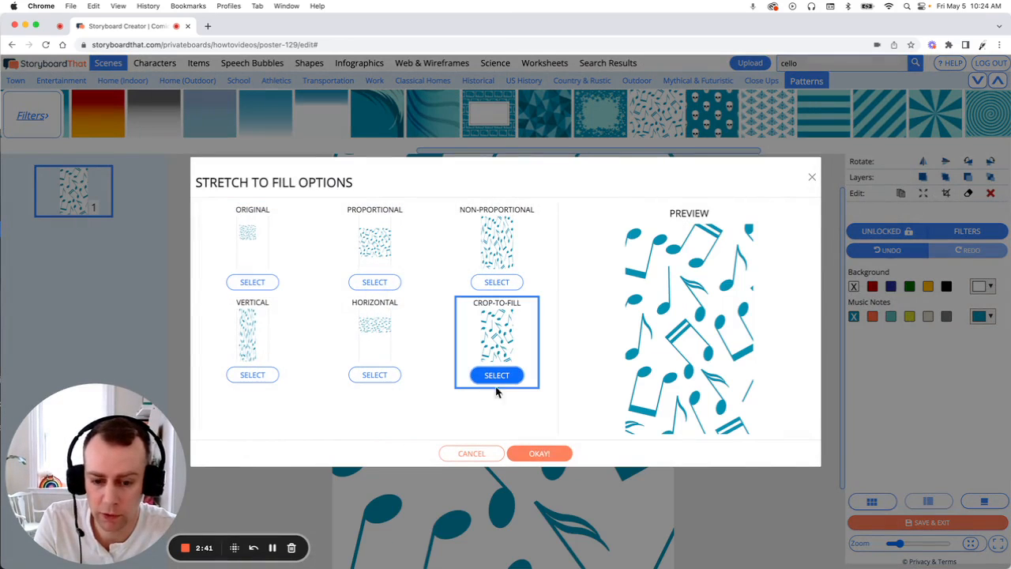
left_click(553, 452)
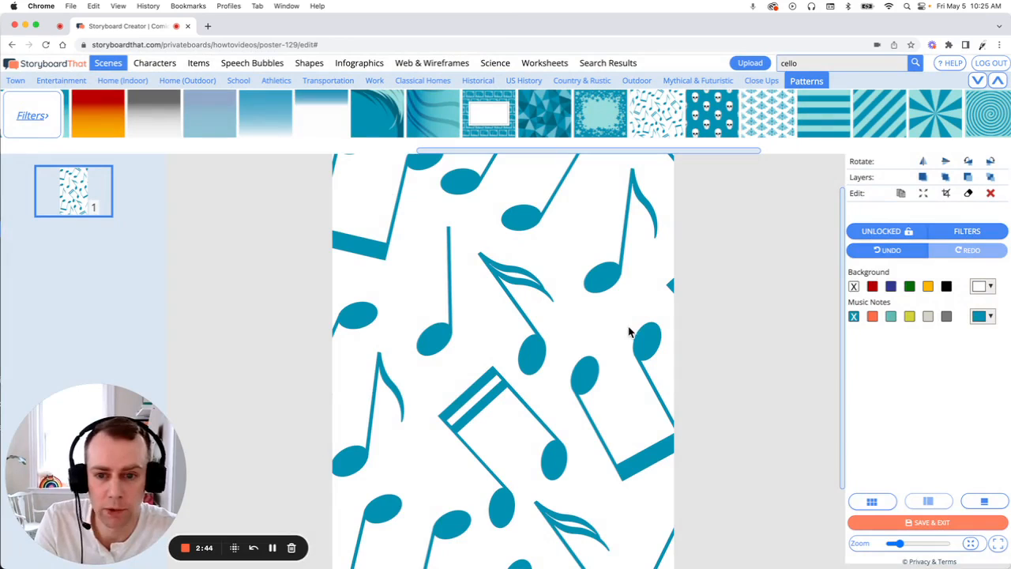
left_click(991, 178)
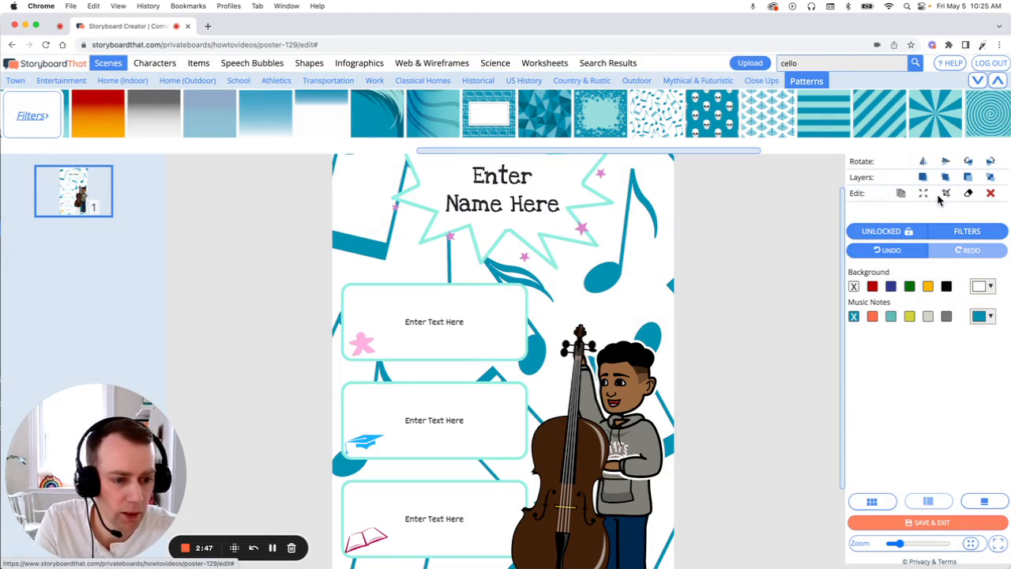
- Recolour the pattern's music notes teal and its background a lighter teal
left_click(891, 316)
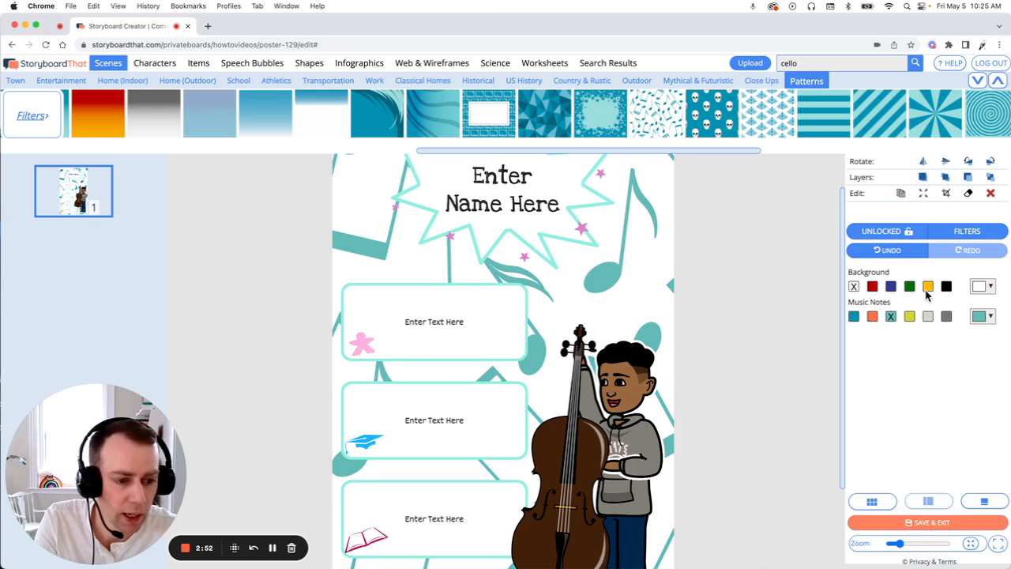
left_click(989, 289)
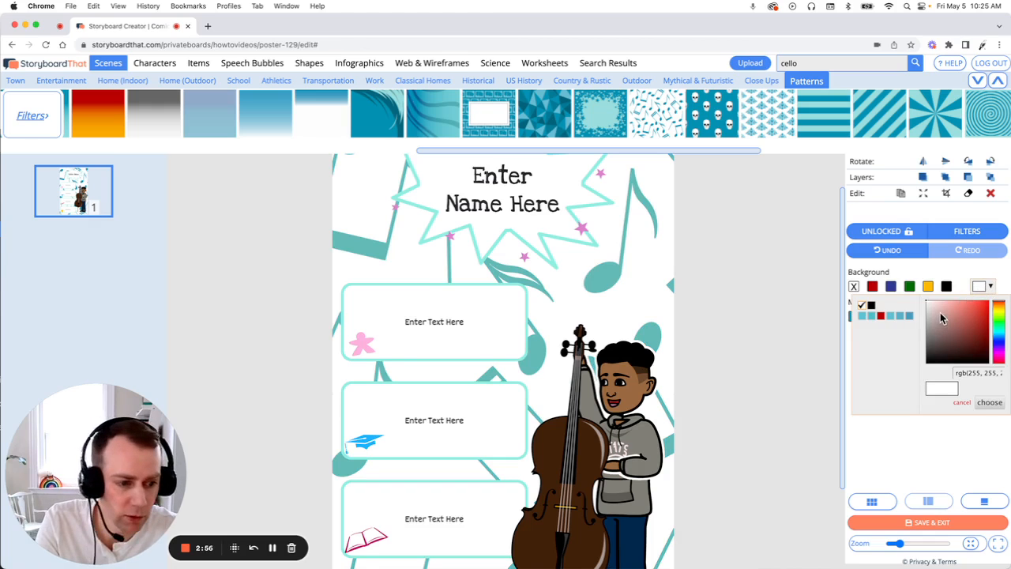
left_click(997, 335)
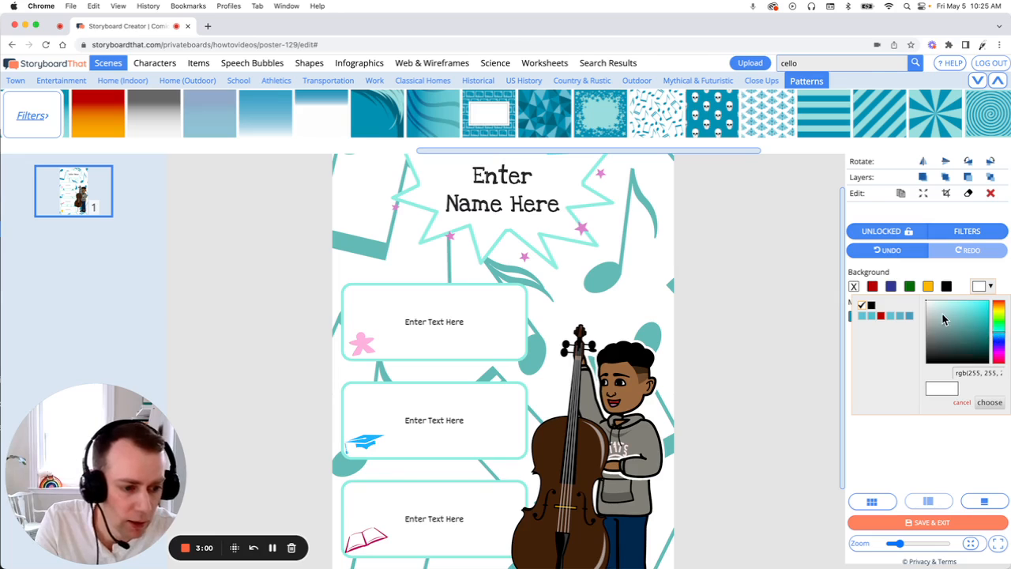
left_click(945, 307)
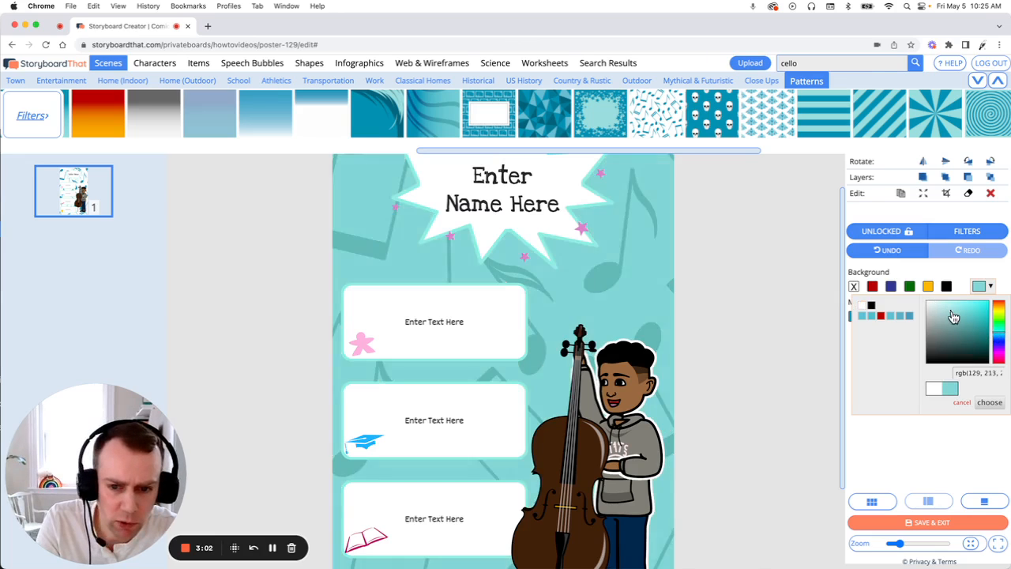
left_click_drag(955, 315, 948, 316)
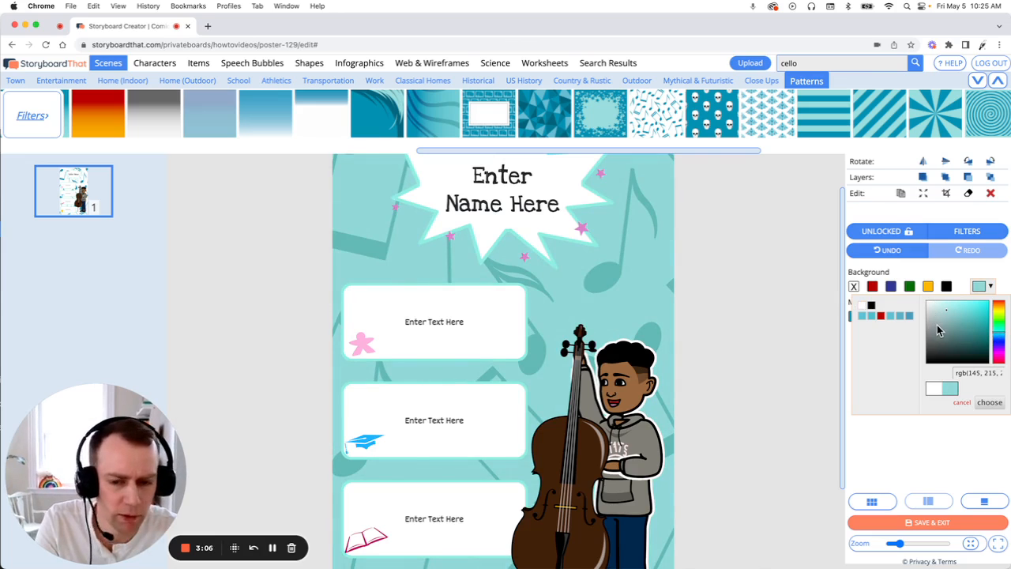
left_click(989, 403)
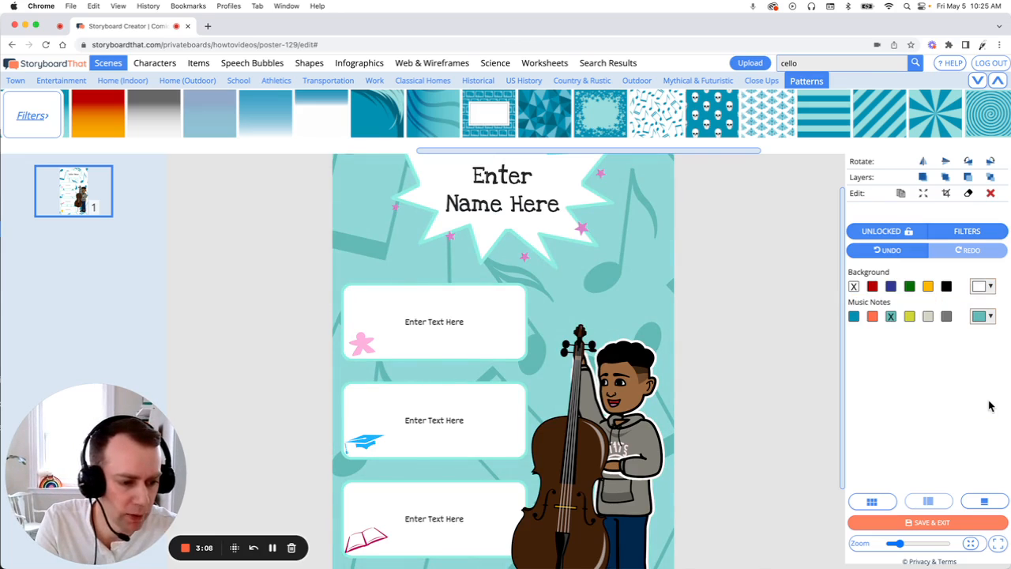
left_click(758, 337)
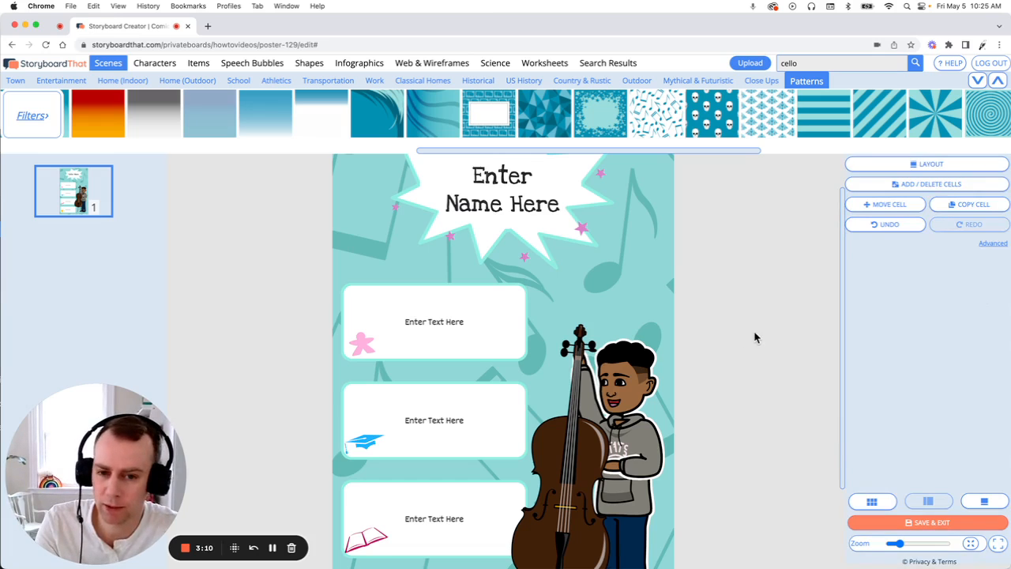
- Replace the text in the starburst title with "My Hero Name Here"
scroll(746, 339, "up", 2)
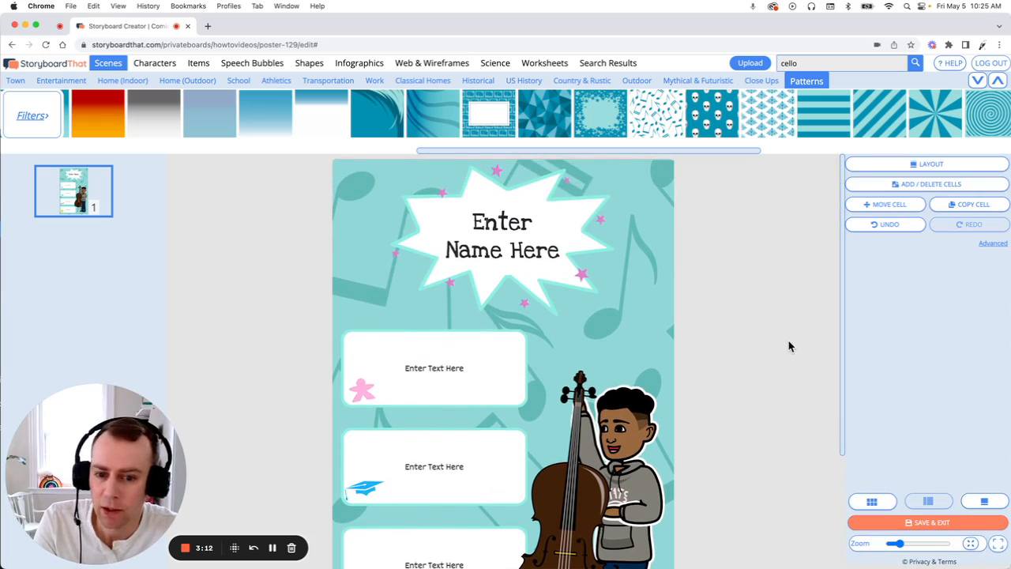
left_click(522, 265)
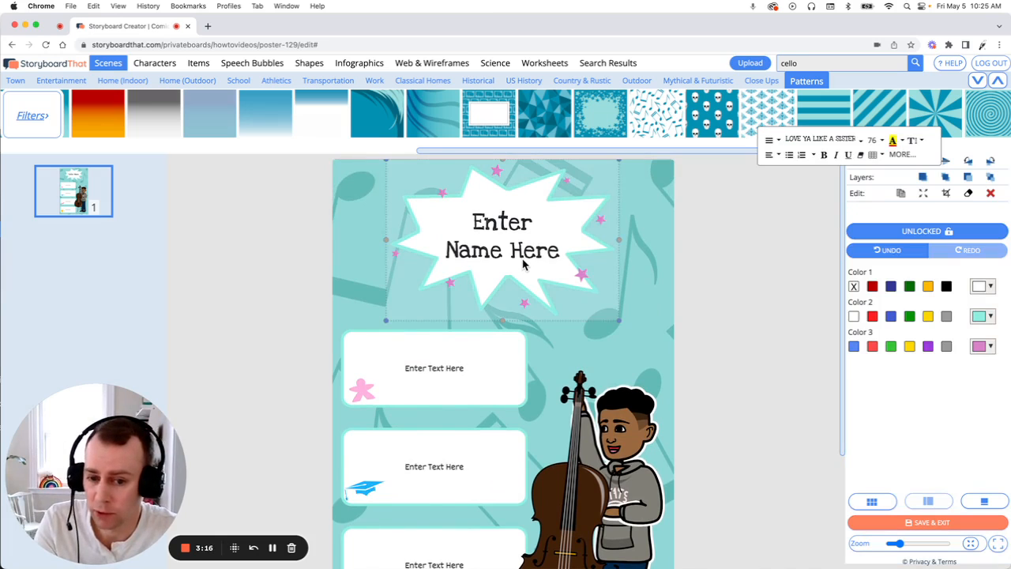
double_click(527, 262)
left_click(556, 261)
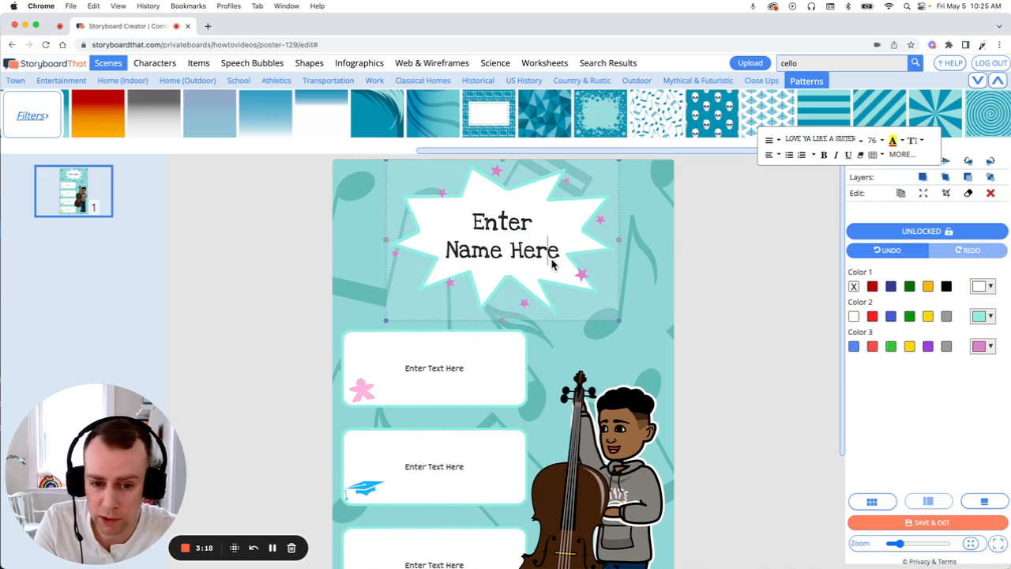
left_click_drag(558, 259, 411, 214)
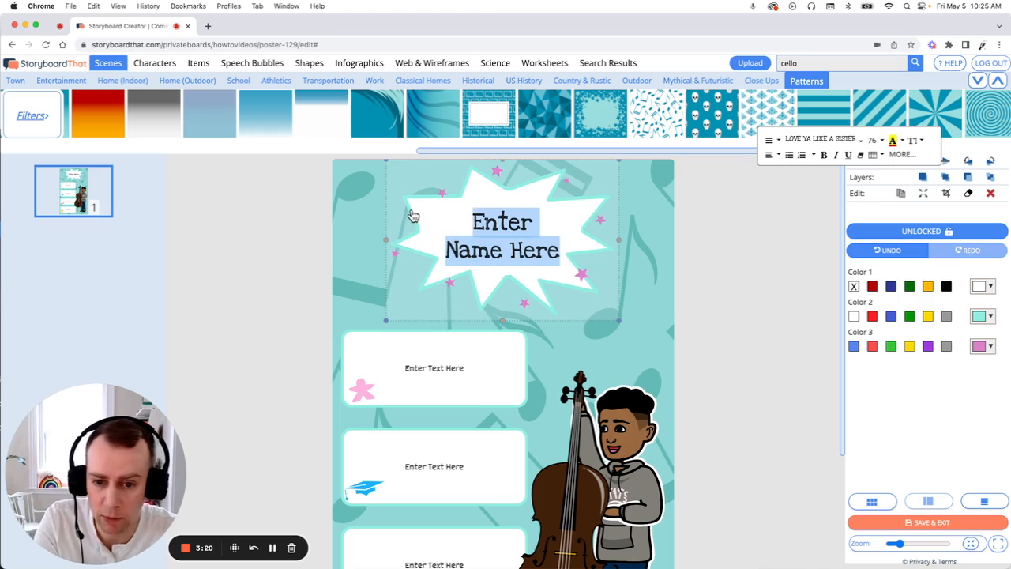
type("My Hero ")
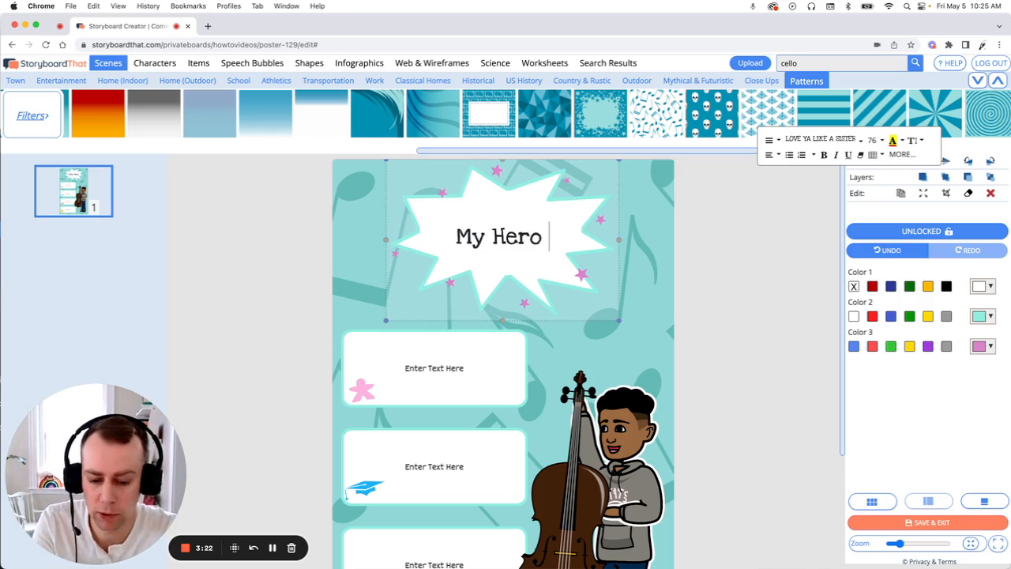
type("Name Here")
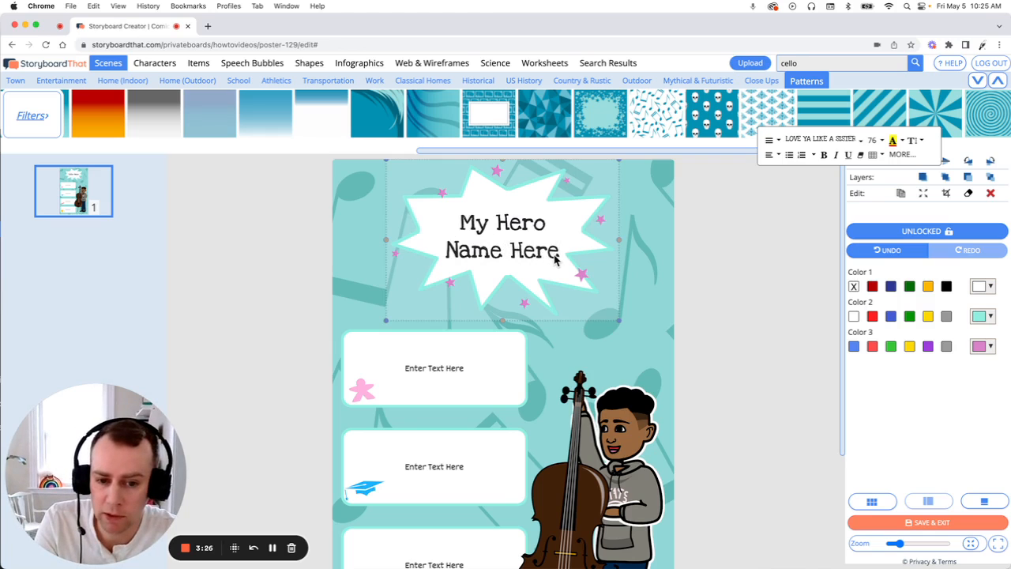
- Change the starburst title's font to Amiko and its size to 54
left_click_drag(559, 261, 434, 223)
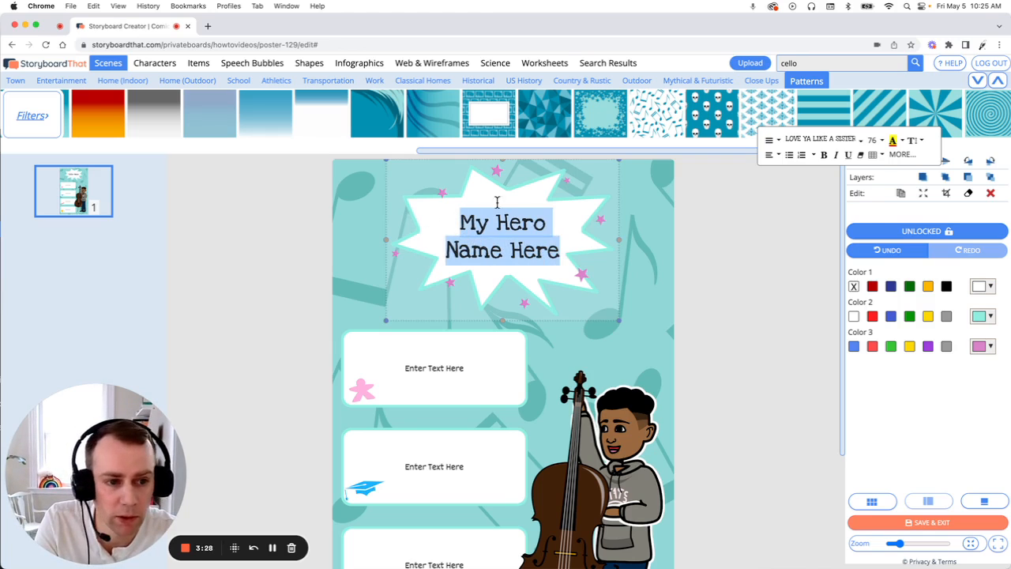
left_click(855, 143)
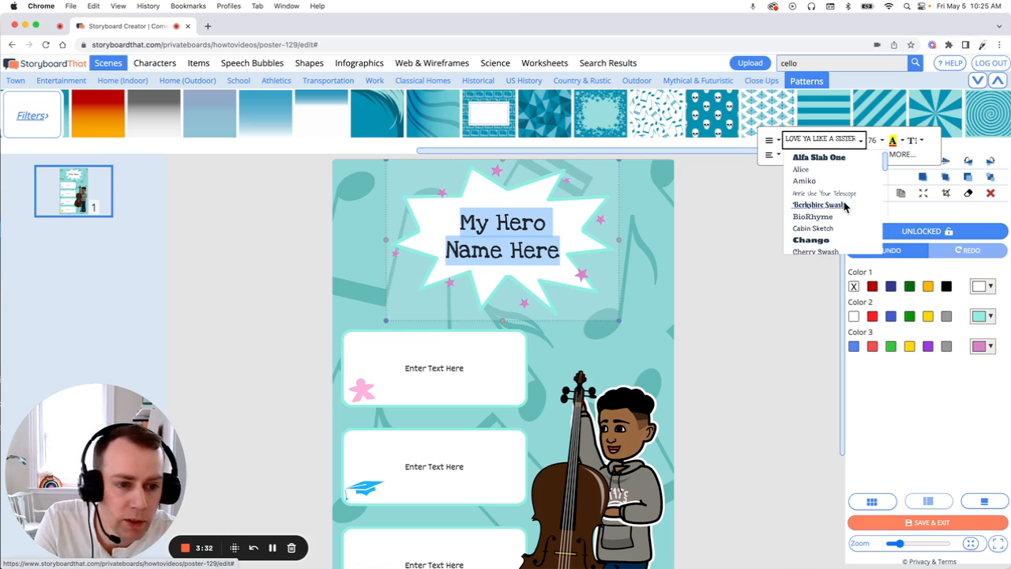
left_click(828, 188)
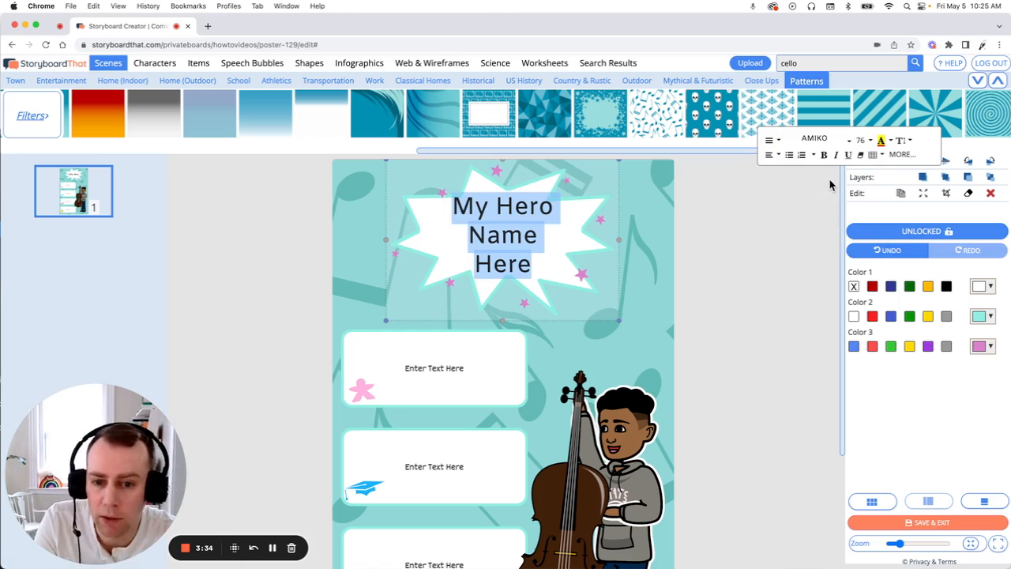
left_click(870, 140)
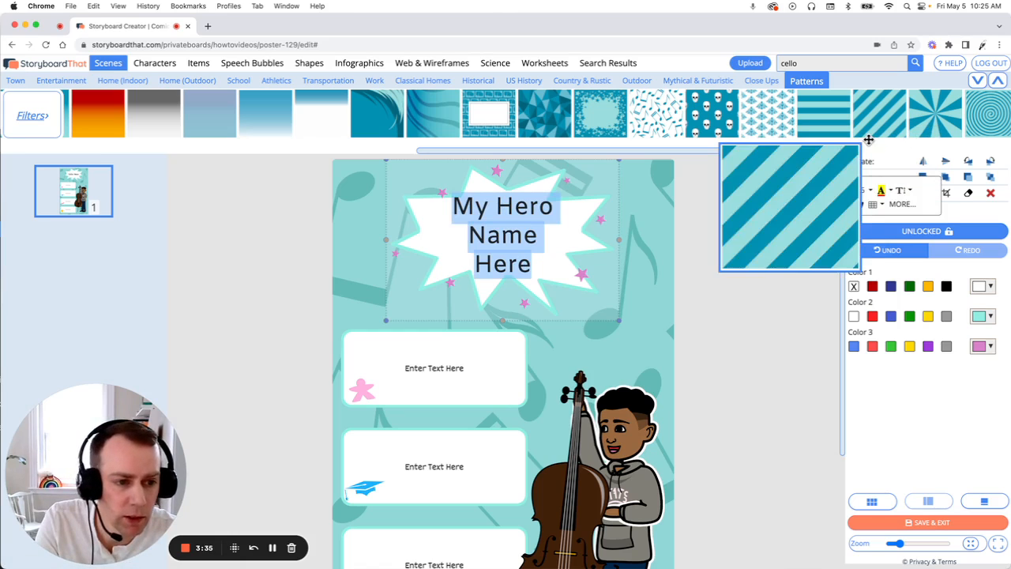
left_click(871, 195)
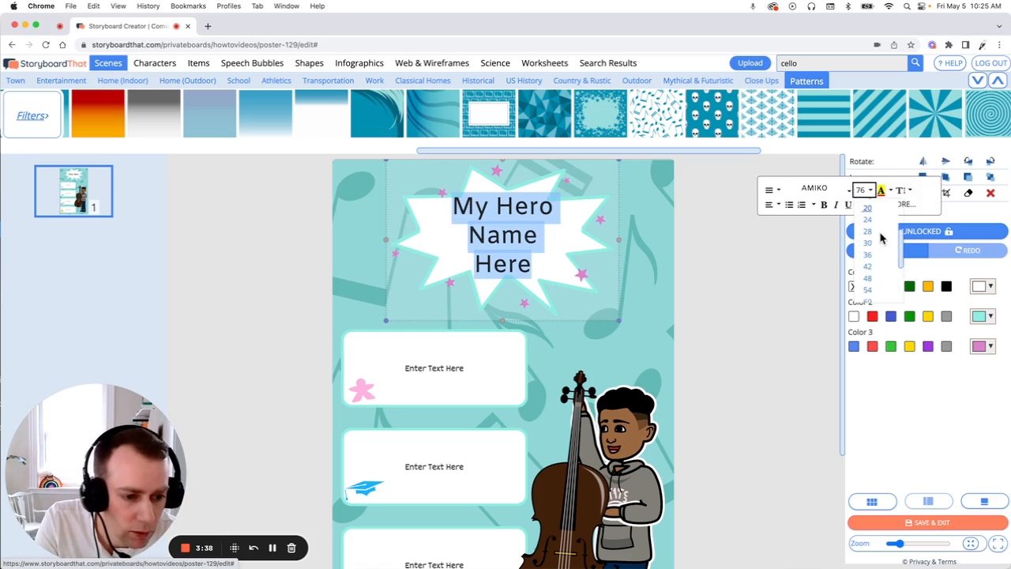
left_click(868, 272)
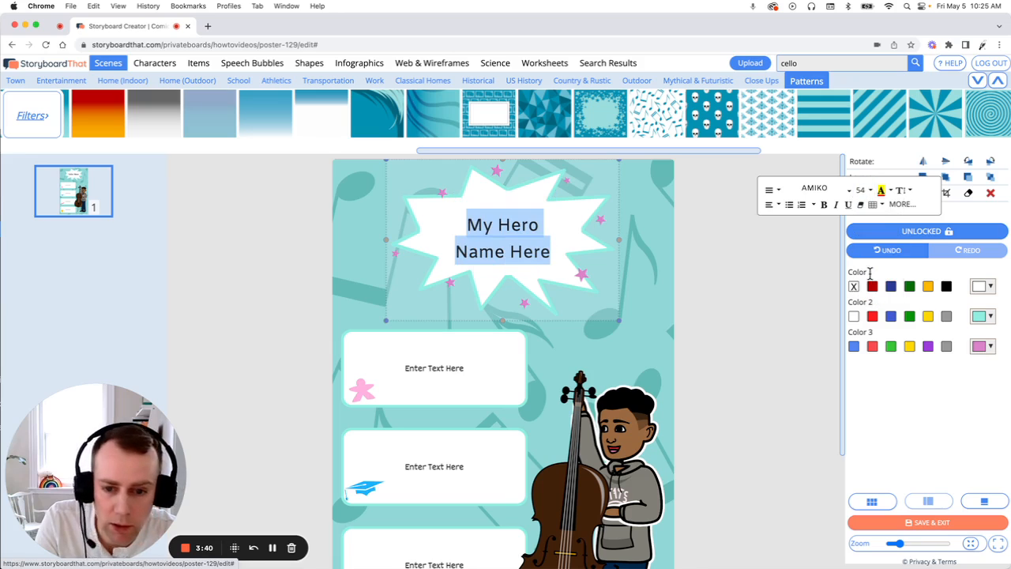
left_click(715, 286)
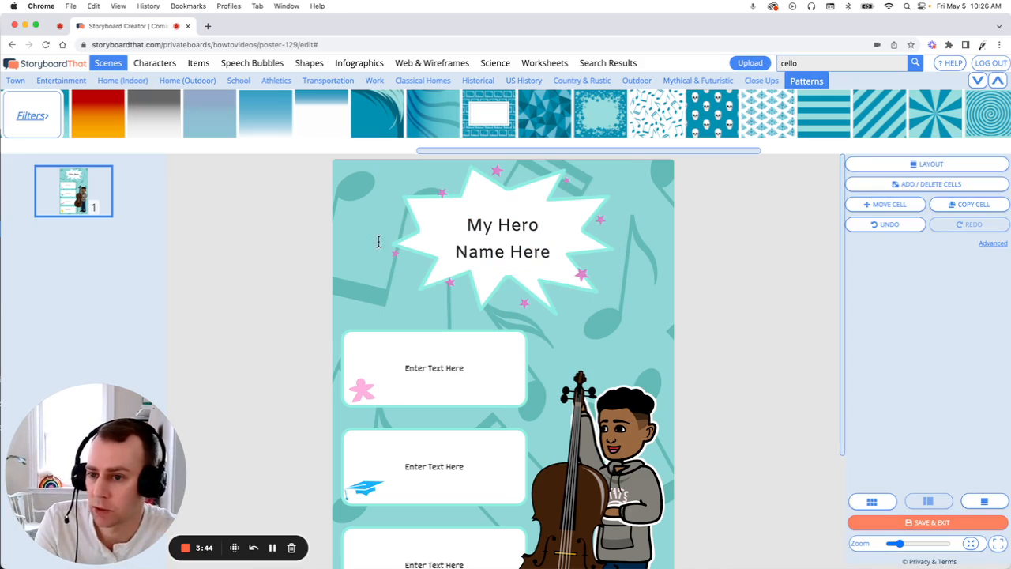
- Open the speech bubble collection in the art library
left_click_drag(265, 119, 254, 67)
left_click(257, 65)
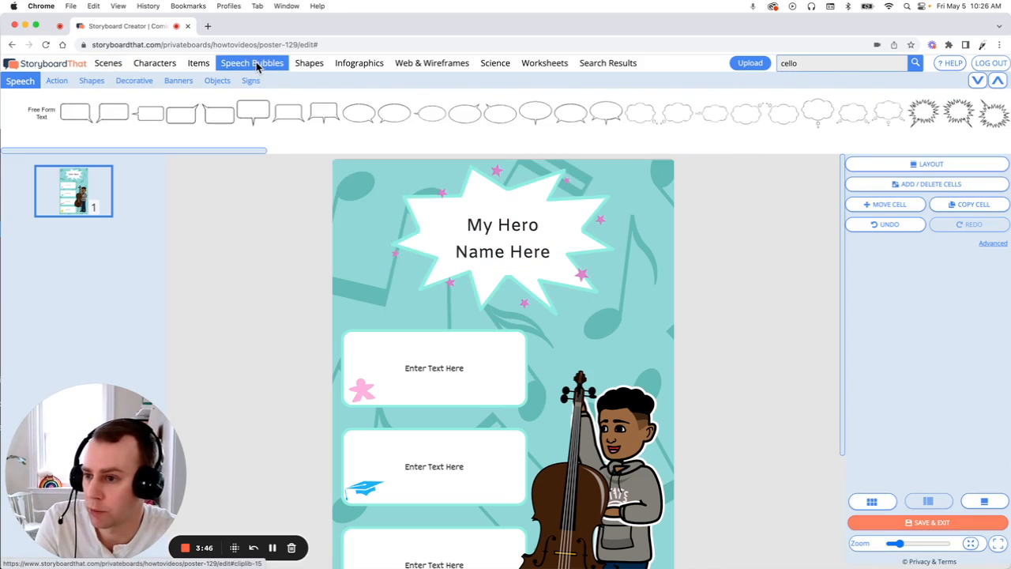